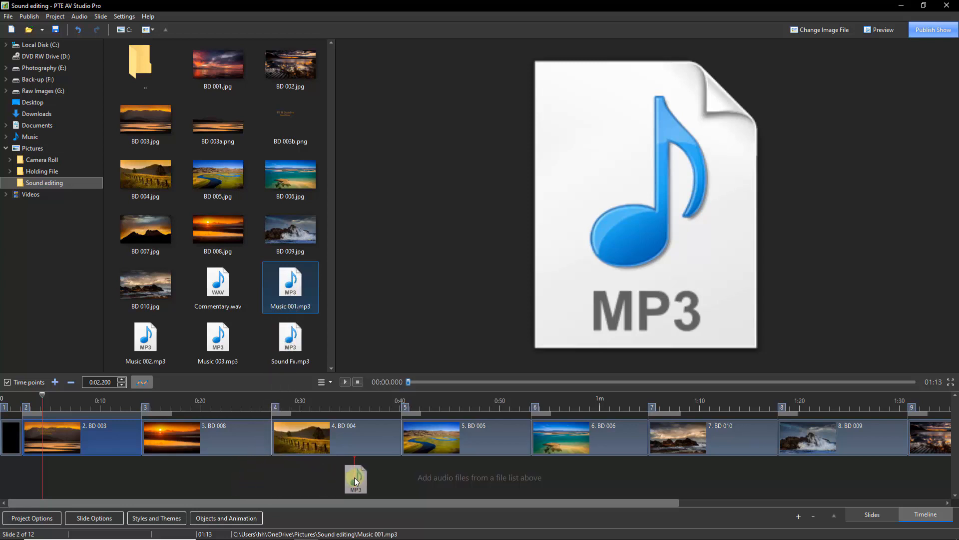
# - Lay Music 001.mp3 on the audio track starting at slide 2, and add Music 002.mp3 directly after it at 1:16.100
pyautogui.moveTo(355, 477); pyautogui.dragTo(355, 477)
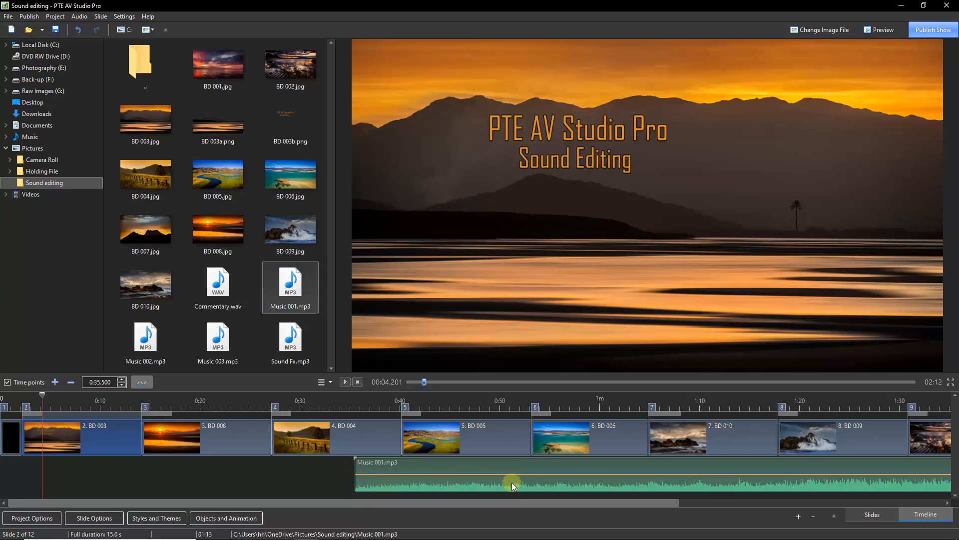
pyautogui.moveTo(512, 481); pyautogui.dragTo(155, 483)
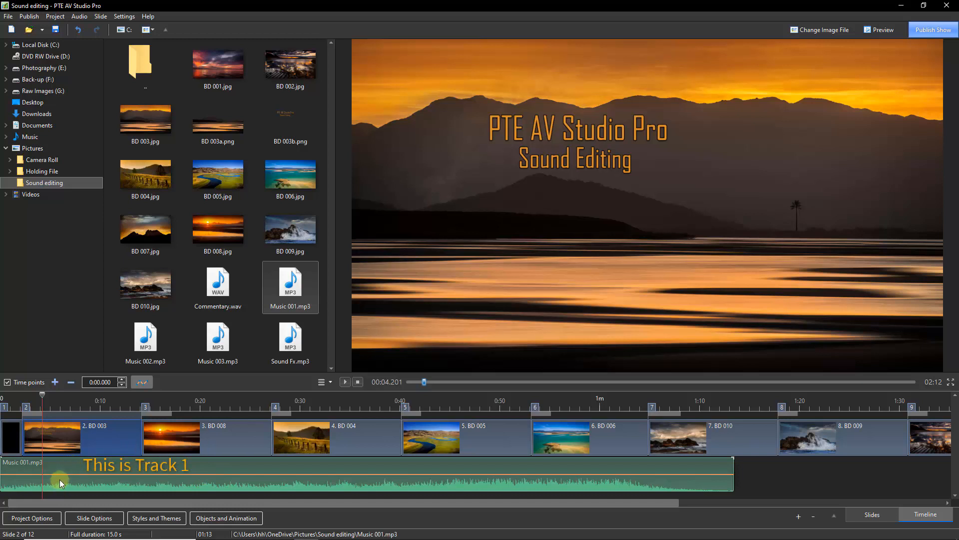
pyautogui.moveTo(62, 481); pyautogui.dragTo(82, 482)
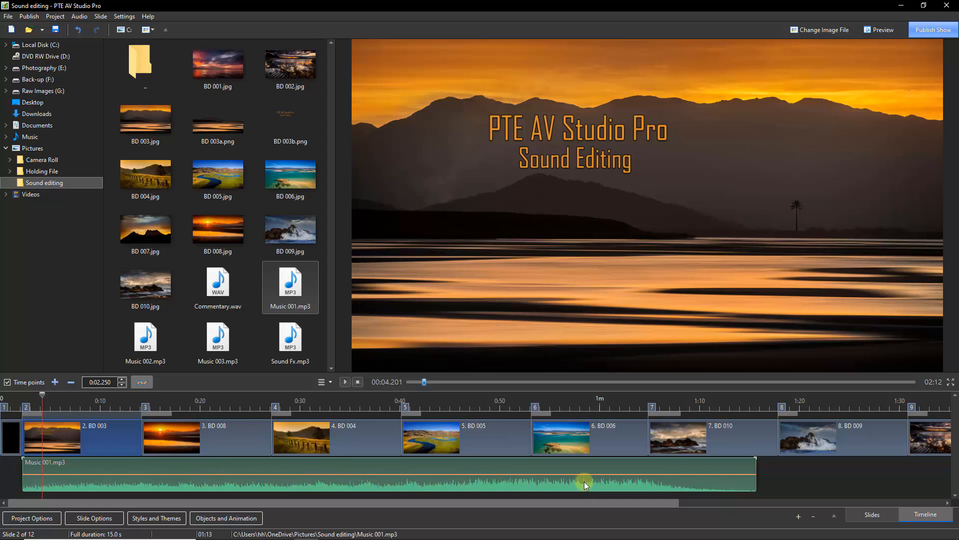
pyautogui.click(697, 479)
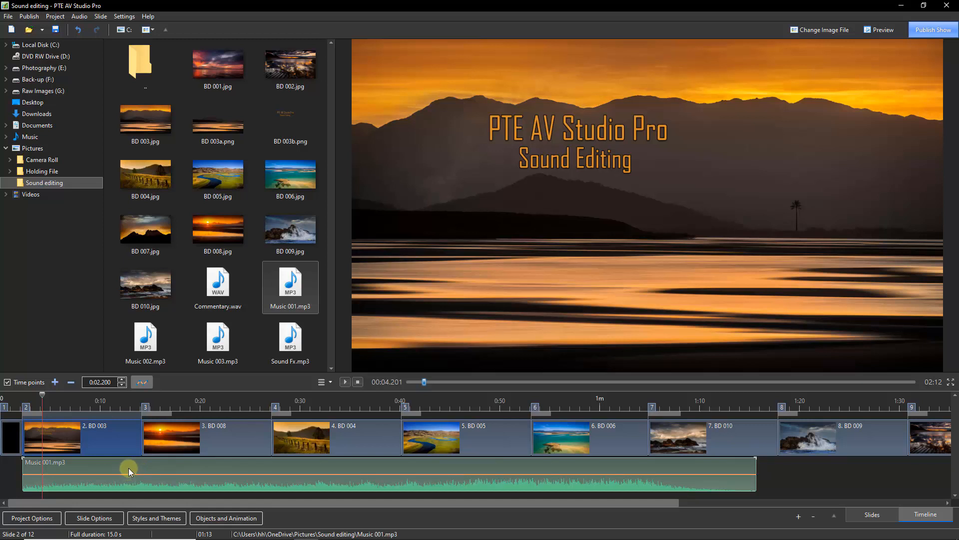
pyautogui.click(143, 335)
pyautogui.moveTo(143, 336); pyautogui.dragTo(761, 475)
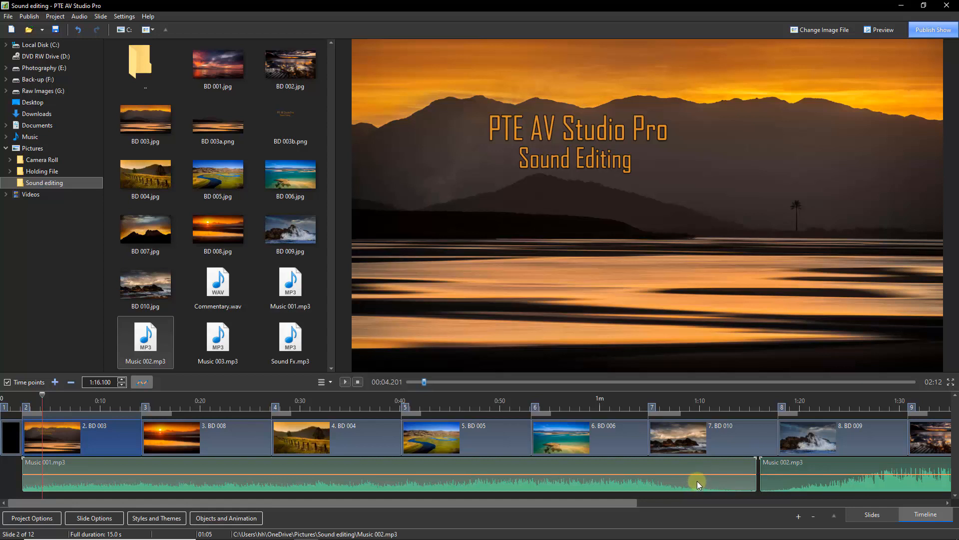
# - Examine the audio track list and clip settings in the project options without changing them
pyautogui.click(36, 518)
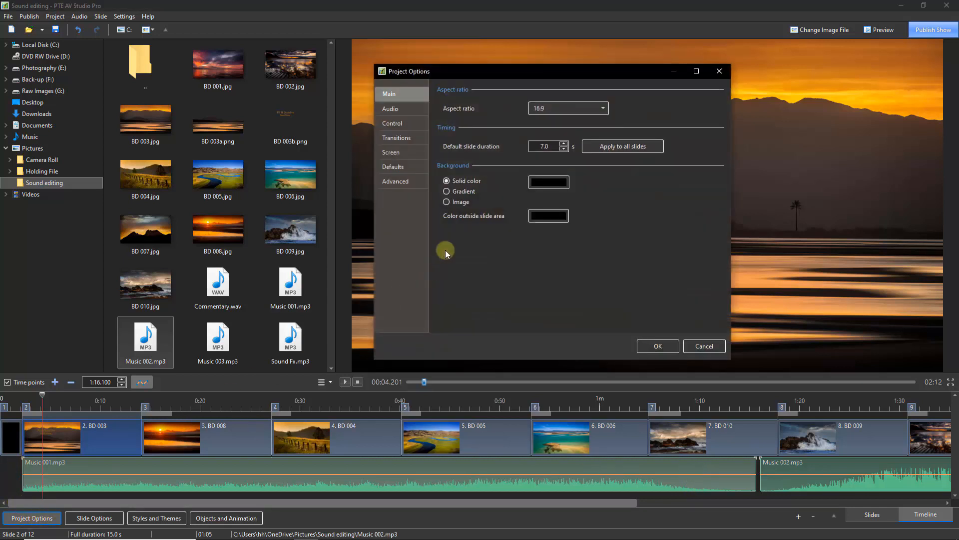
pyautogui.click(390, 109)
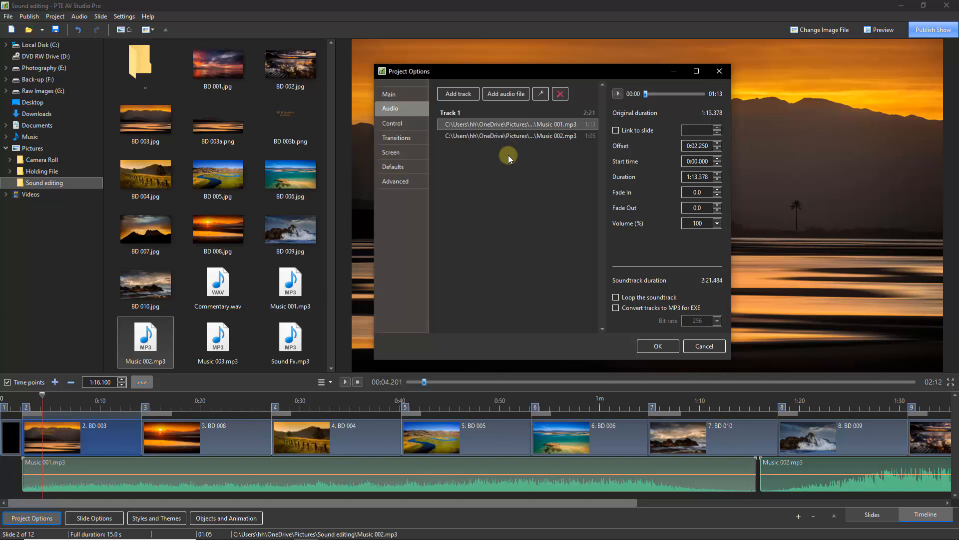
pyautogui.click(705, 347)
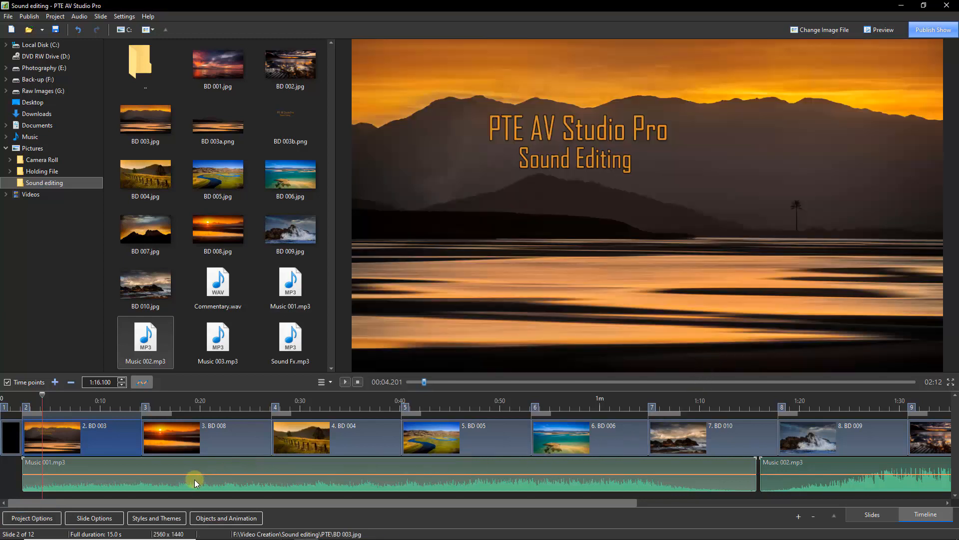
# - Remove both Music 001.mp3 and Music 002.mp3 from the timeline
pyautogui.click(190, 483)
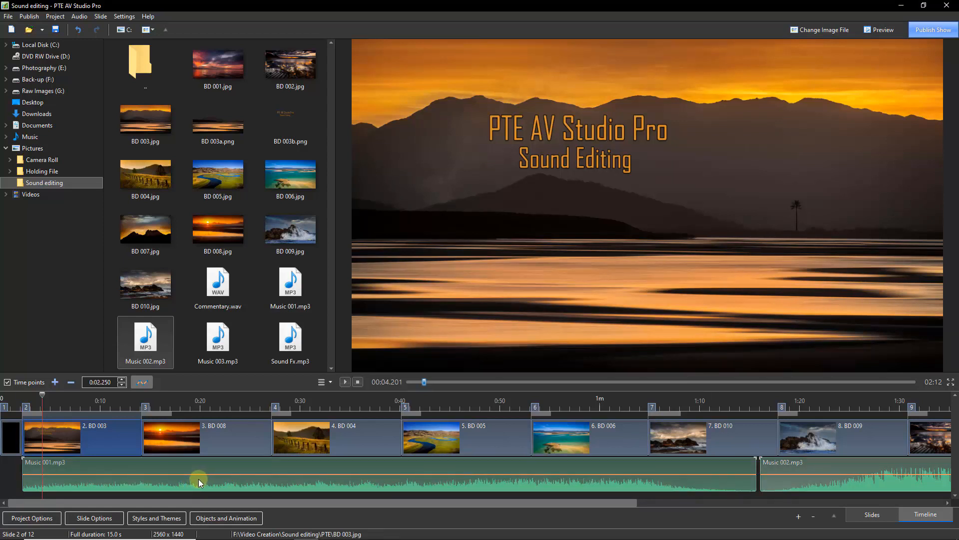
pyautogui.press('Delete')
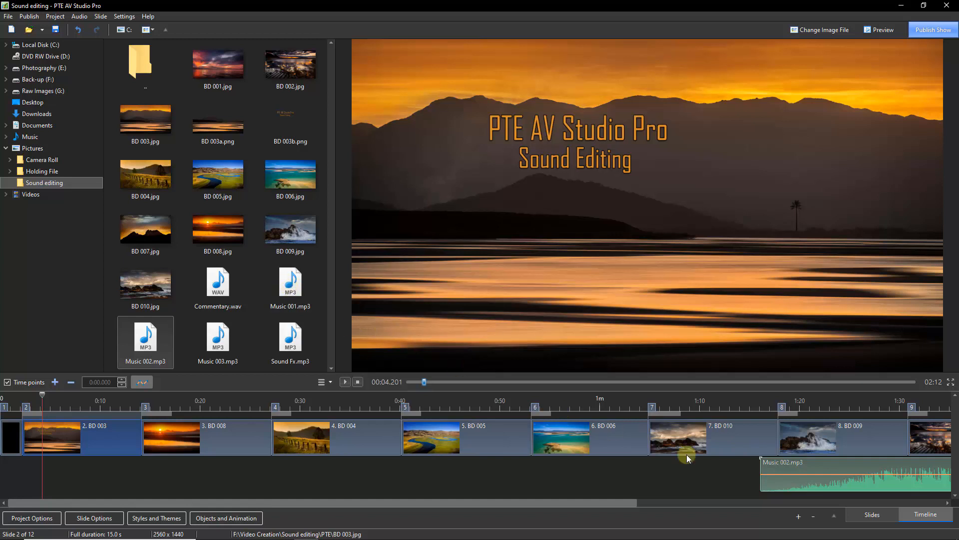
pyautogui.moveTo(794, 480); pyautogui.dragTo(256, 364)
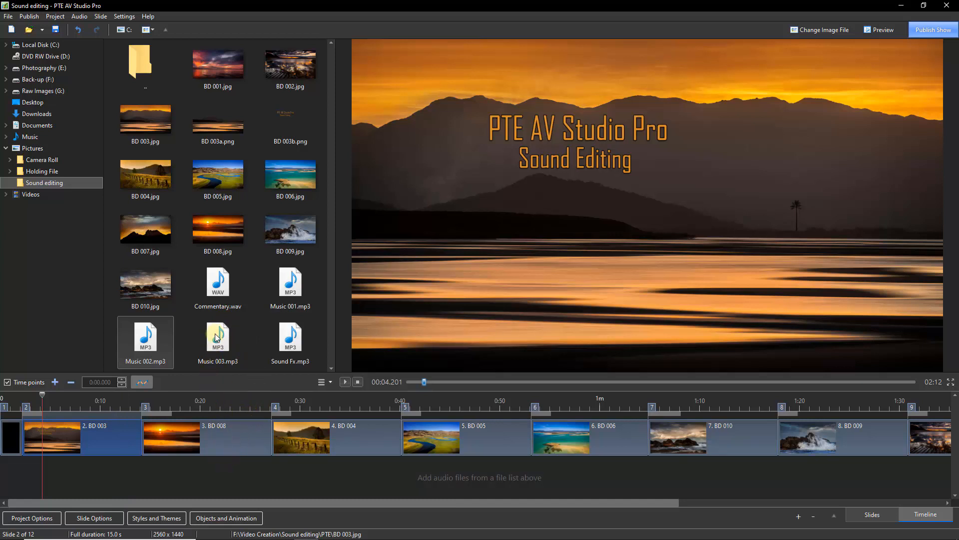
# - Add Music 003.mp3 to the timeline from the start of slide 2 and trim its end back to within the final black slide
pyautogui.moveTo(217, 338); pyautogui.dragTo(23, 482)
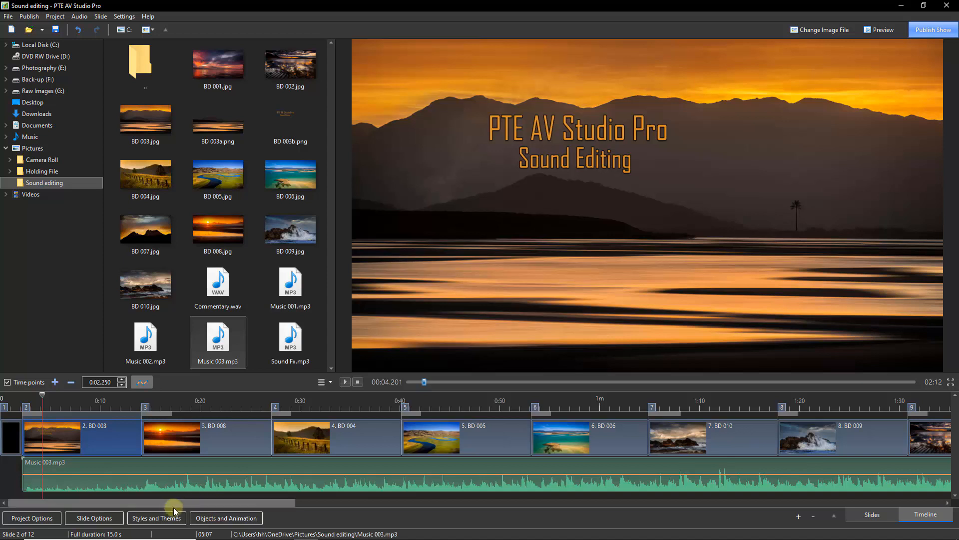
pyautogui.moveTo(168, 503); pyautogui.dragTo(425, 514)
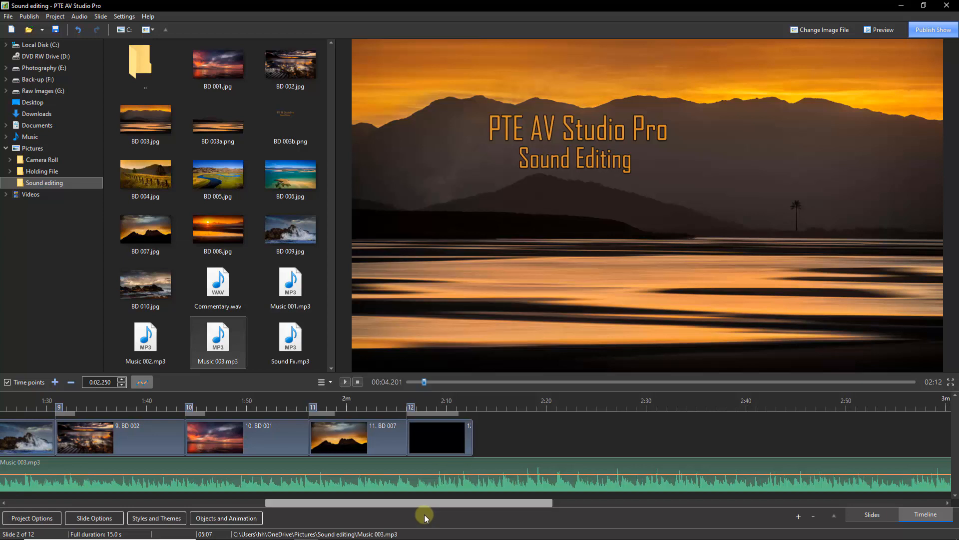
pyautogui.moveTo(424, 514); pyautogui.dragTo(838, 499)
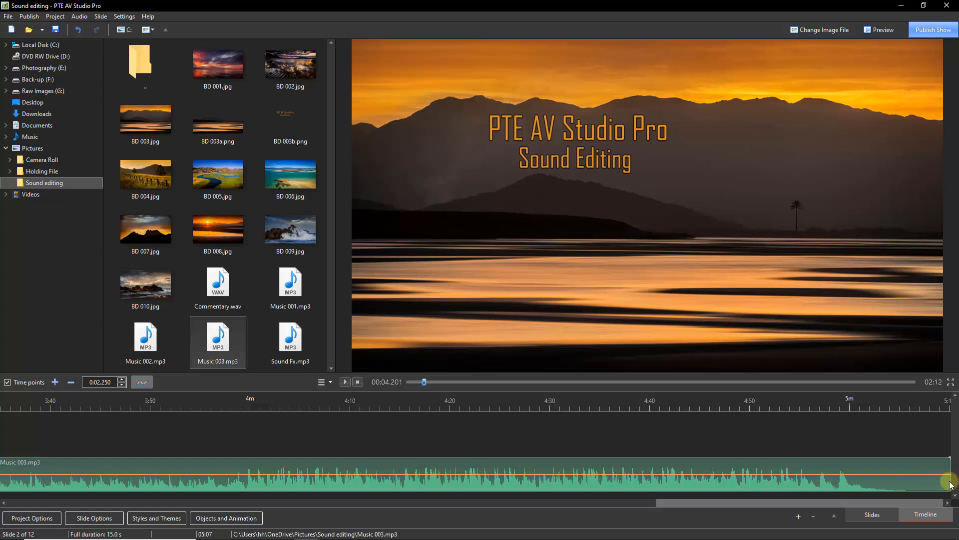
pyautogui.moveTo(950, 481); pyautogui.dragTo(562, 475)
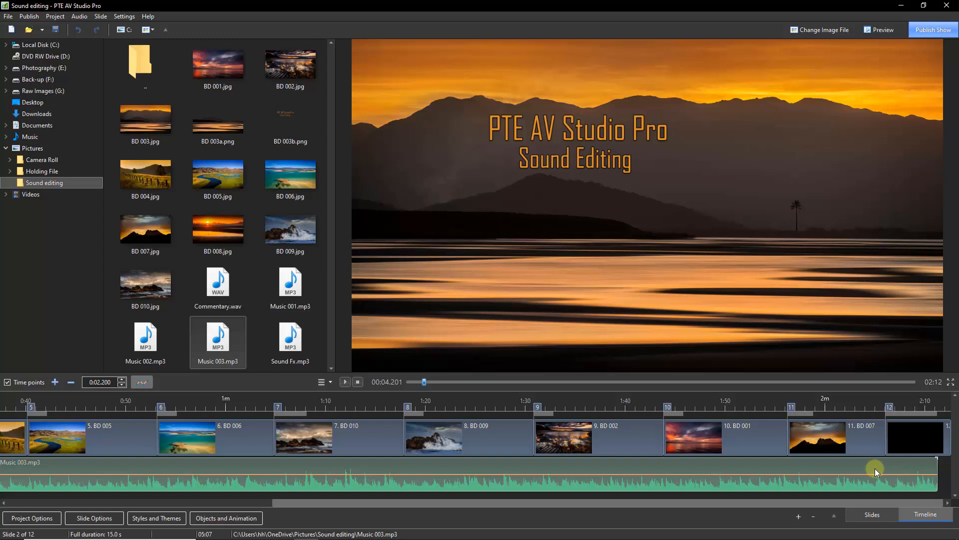
# - Fade out Music 003.mp3 from a volume point near the start of slide 11 to silence at its end, and preview the fade
pyautogui.click(795, 474)
pyautogui.click(936, 475)
pyautogui.moveTo(935, 475); pyautogui.dragTo(943, 500)
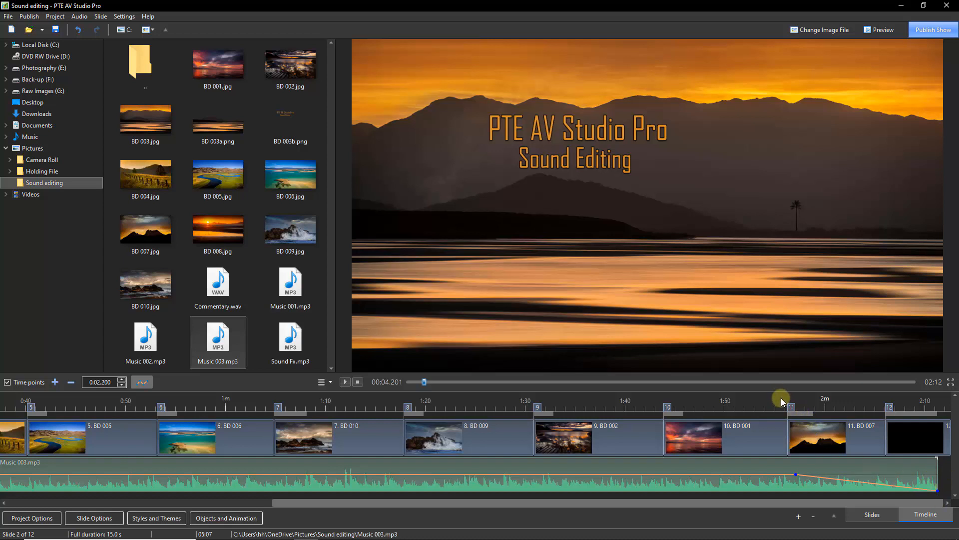
pyautogui.click(783, 401)
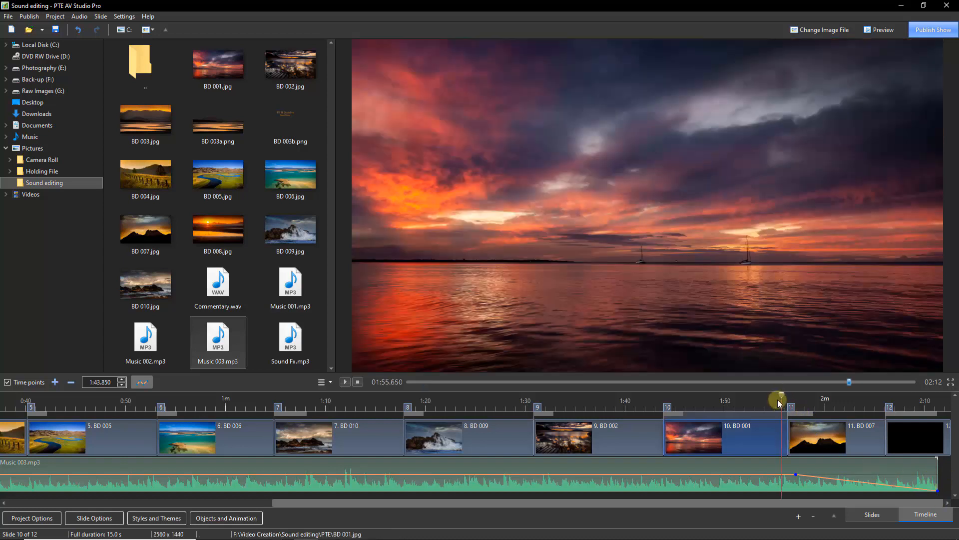
pyautogui.click(344, 382)
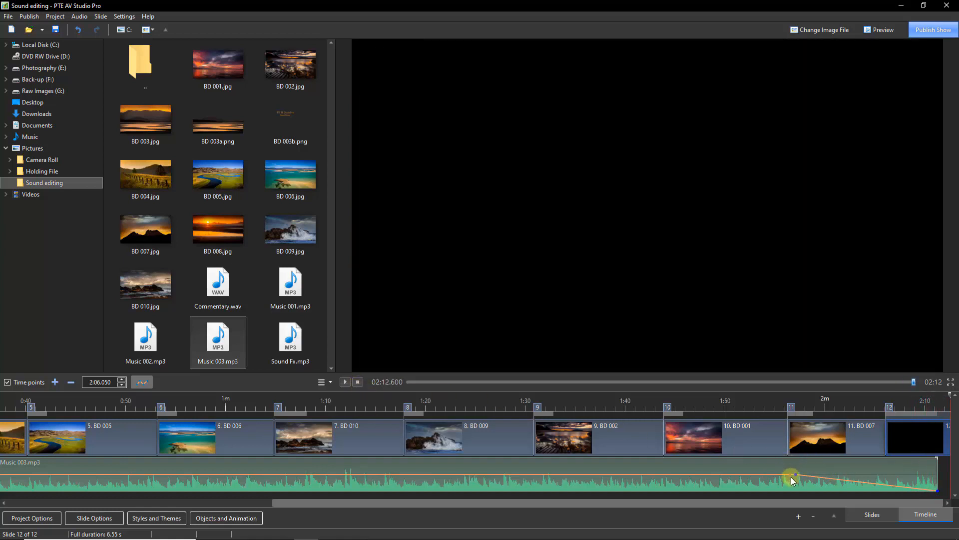
# - Move the fade's starting point back to about 1:50 and shape the fade into a curve with two intermediate volume points
pyautogui.moveTo(796, 477)
pyautogui.moveTo(797, 479); pyautogui.dragTo(730, 479)
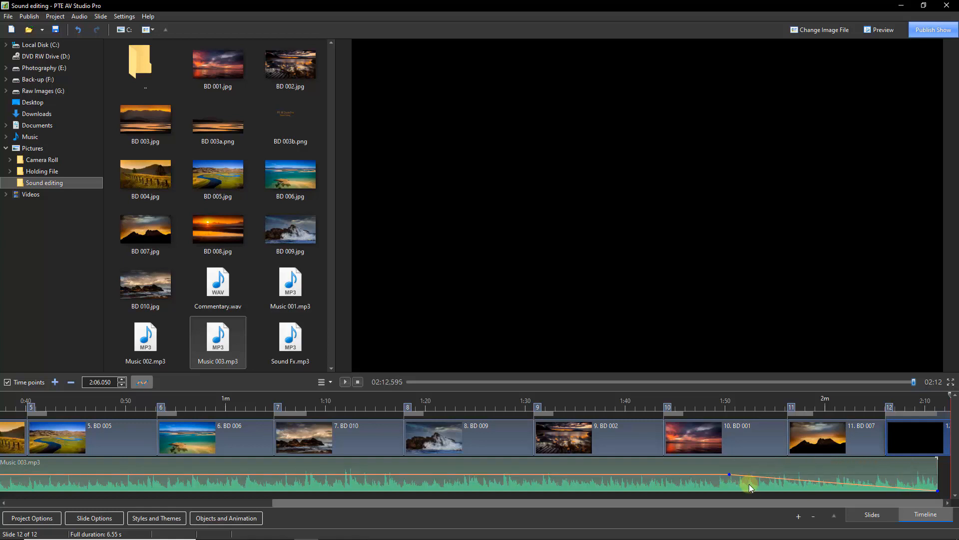
pyautogui.click(778, 479)
pyautogui.click(829, 482)
pyautogui.moveTo(778, 481); pyautogui.dragTo(832, 488)
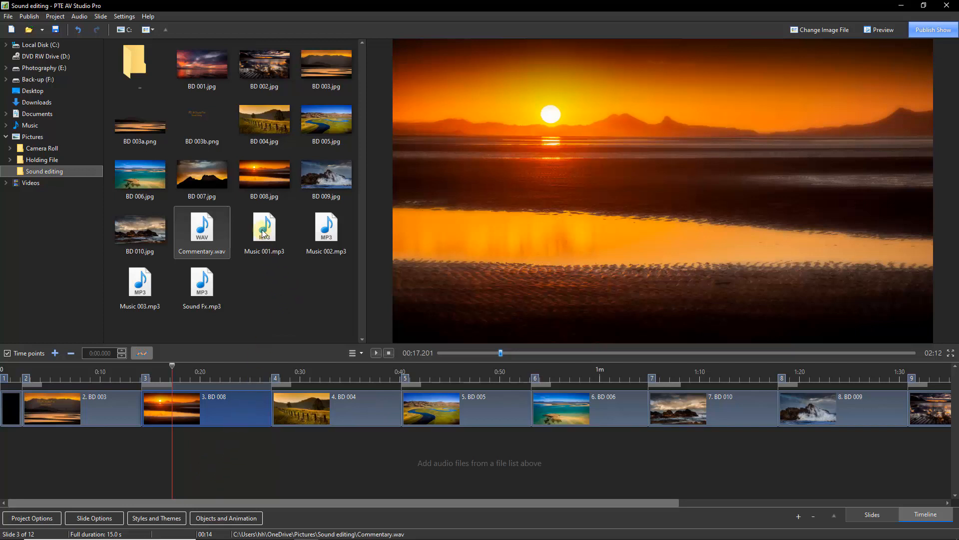
# - Place Music 001.mp3 on the first track from slide 2 and Commentary.wav on a second track starting at 0:24.000
pyautogui.moveTo(263, 228); pyautogui.dragTo(67, 460)
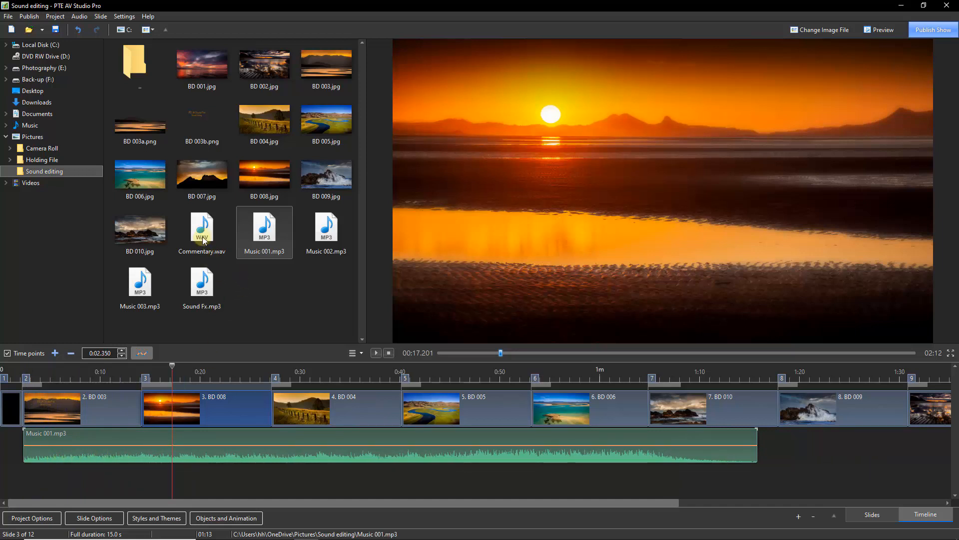
pyautogui.moveTo(202, 241); pyautogui.dragTo(240, 488)
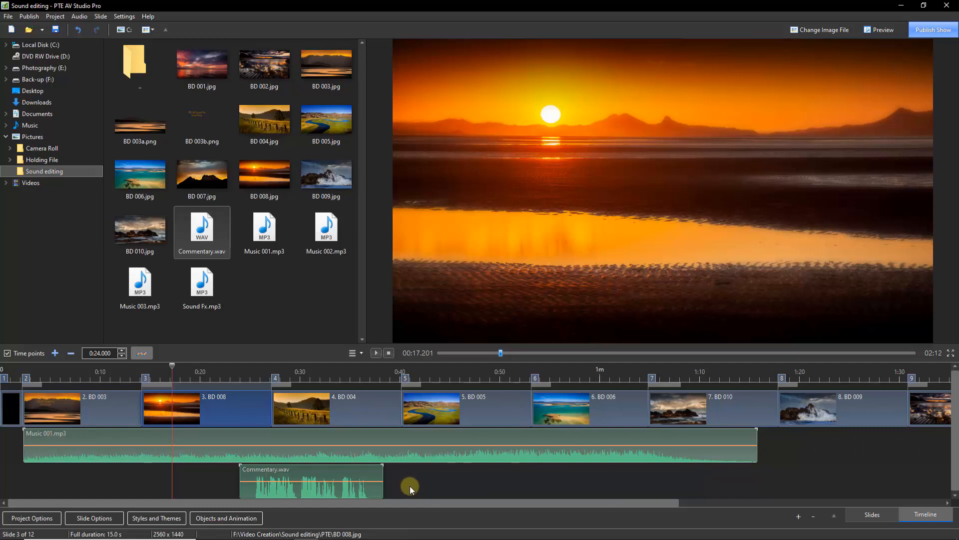
# - Review the two audio tracks in the project options, and play the soundtrack from the start of Commentary.wav
pyautogui.click(40, 519)
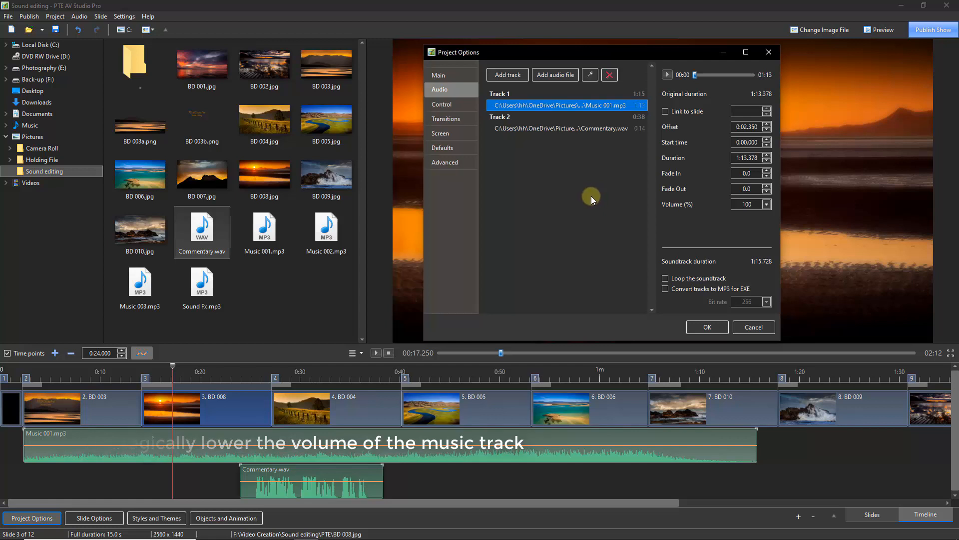
pyautogui.click(752, 327)
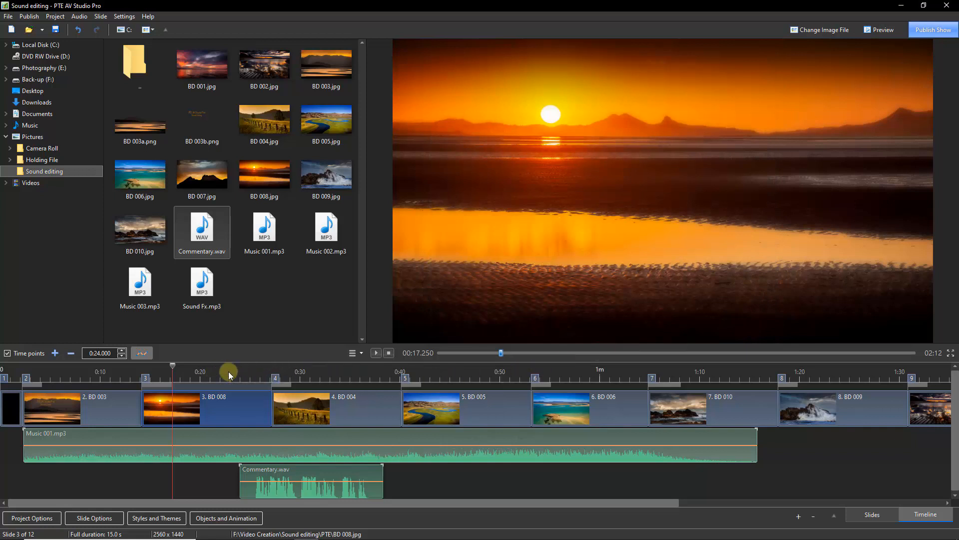
pyautogui.moveTo(229, 371); pyautogui.dragTo(244, 370)
pyautogui.click(377, 353)
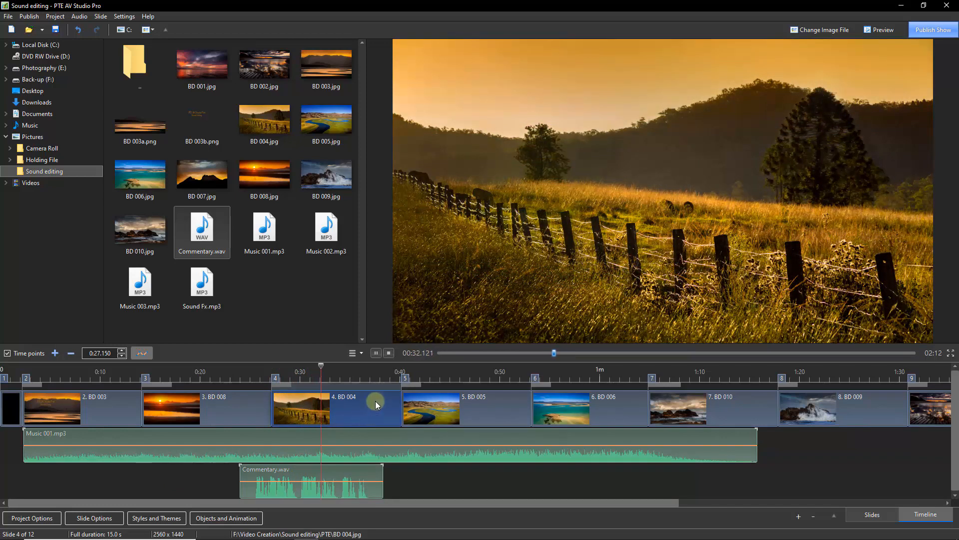
pyautogui.click(389, 353)
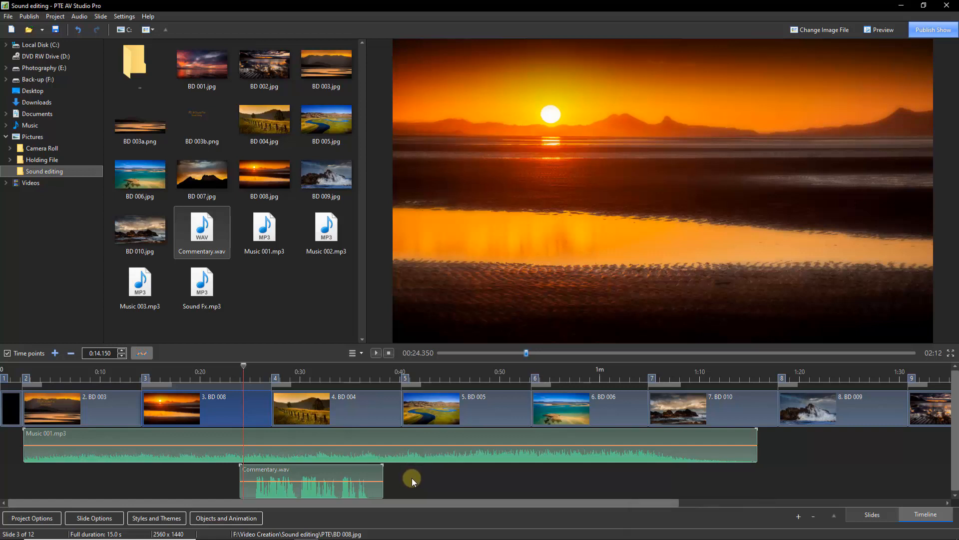
# - Add four volume points to Music 001.mp3 around the commentary, at about 0:20, 0:25, 0:36 and 0:40
pyautogui.click(246, 445)
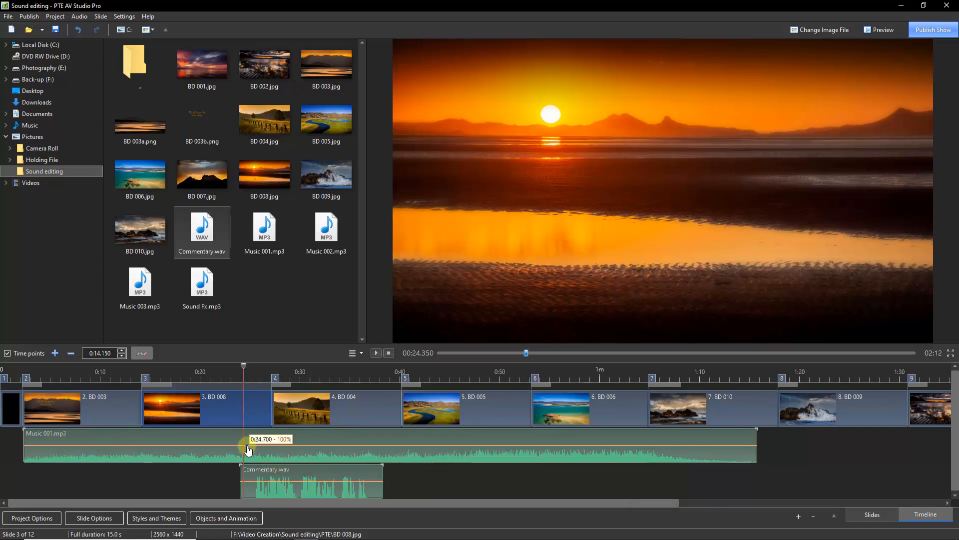
pyautogui.click(359, 445)
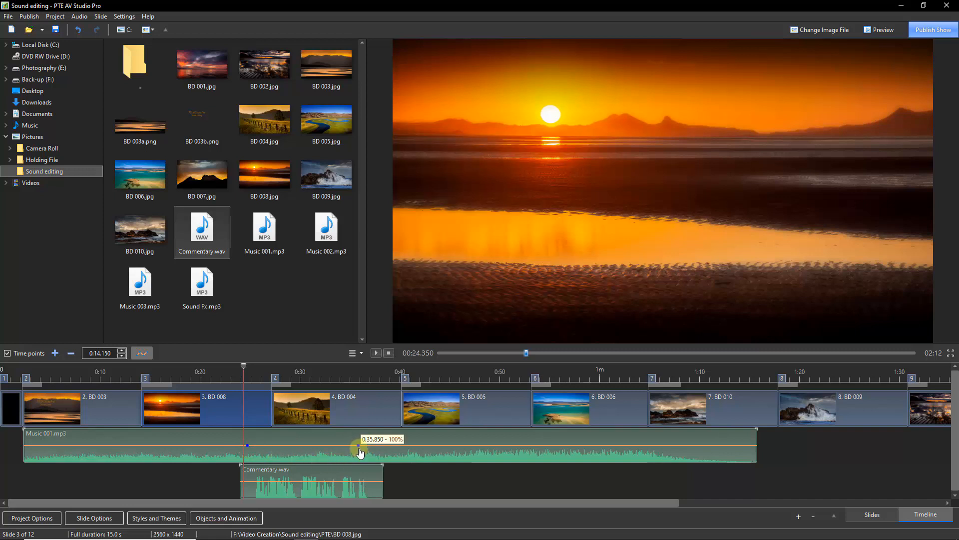
pyautogui.click(403, 445)
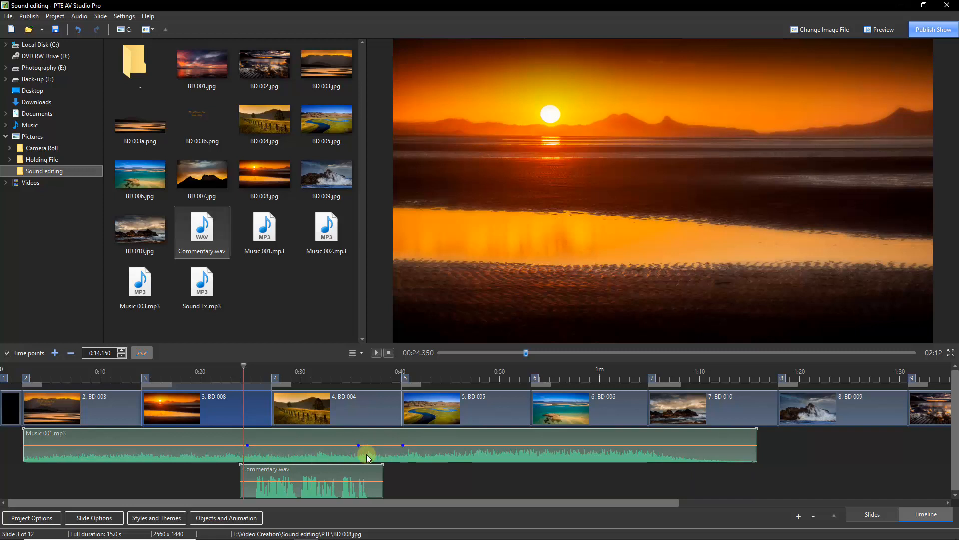
pyautogui.click(202, 445)
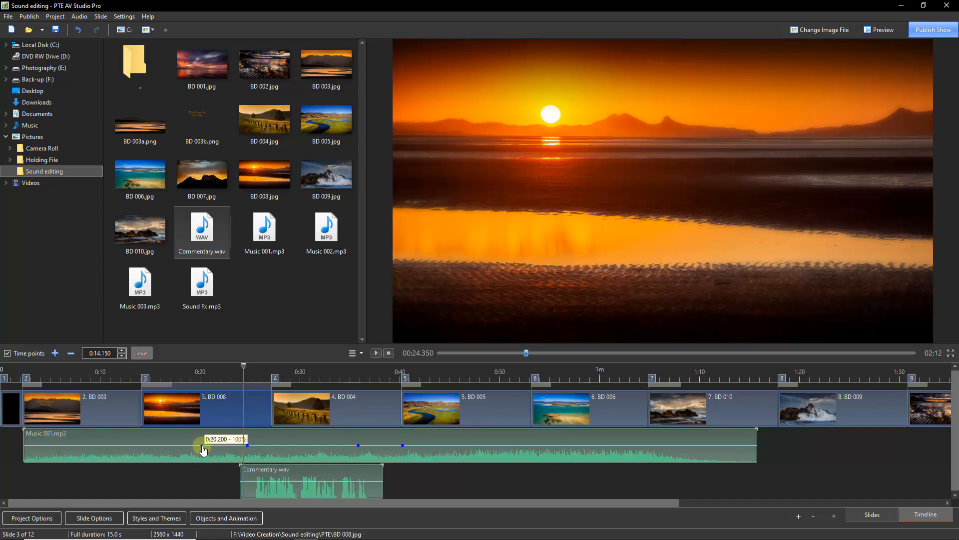
pyautogui.moveTo(202, 445)
pyautogui.mouseDown()
pyautogui.moveTo(224, 445)
pyautogui.moveTo(197, 445)
pyautogui.mouseUp()
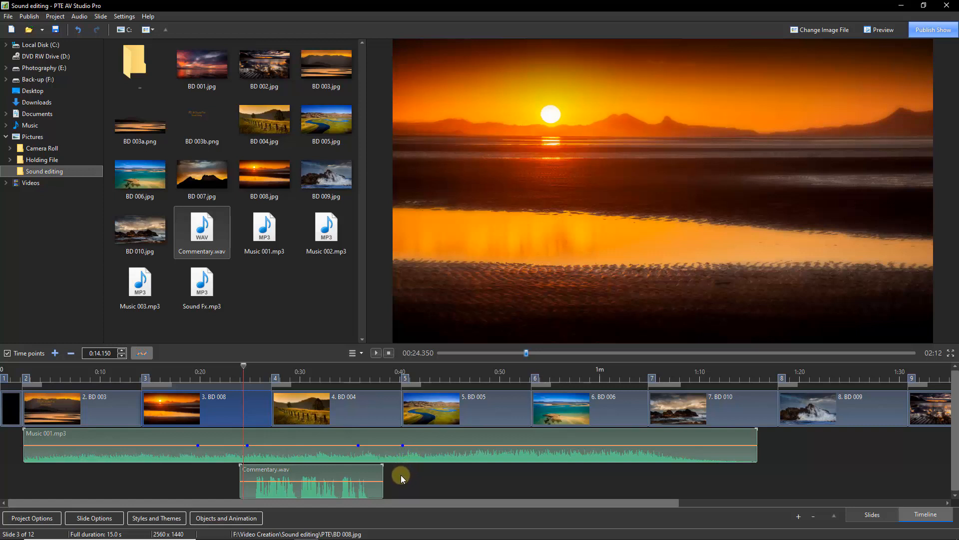
# - Lower the two inner volume points of Music 001.mp3 to an equal level during the commentary, and set the playhead just before the dip
pyautogui.moveTo(248, 447)
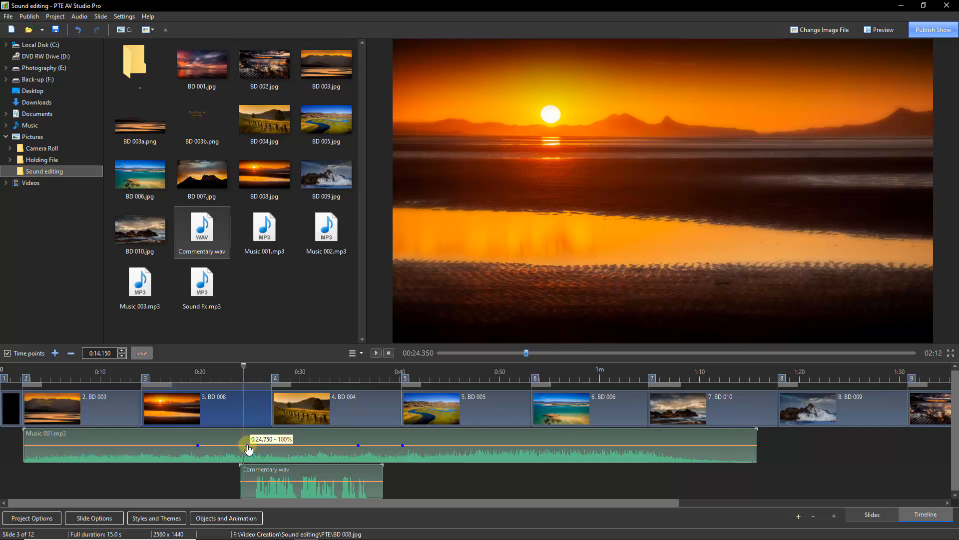
pyautogui.moveTo(249, 448); pyautogui.dragTo(247, 460)
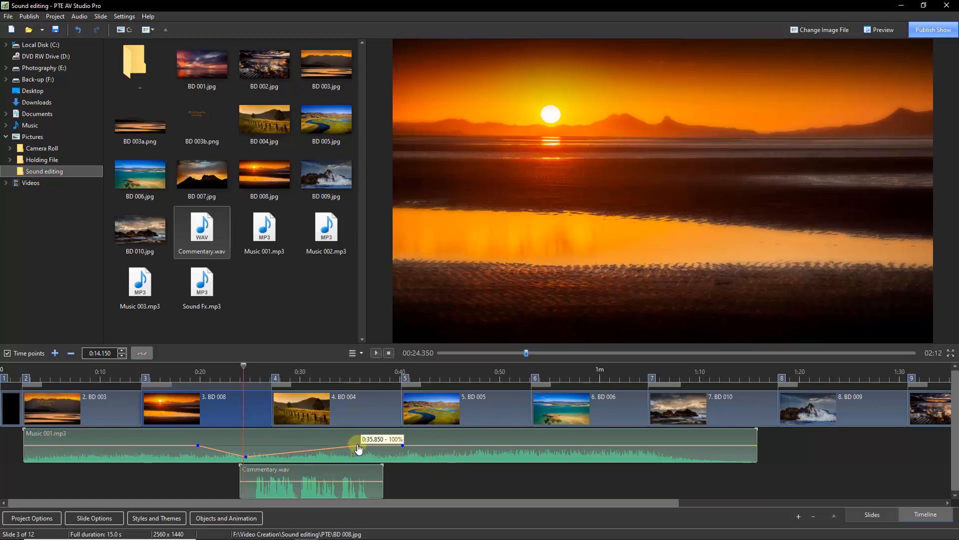
pyautogui.moveTo(358, 446); pyautogui.dragTo(364, 458)
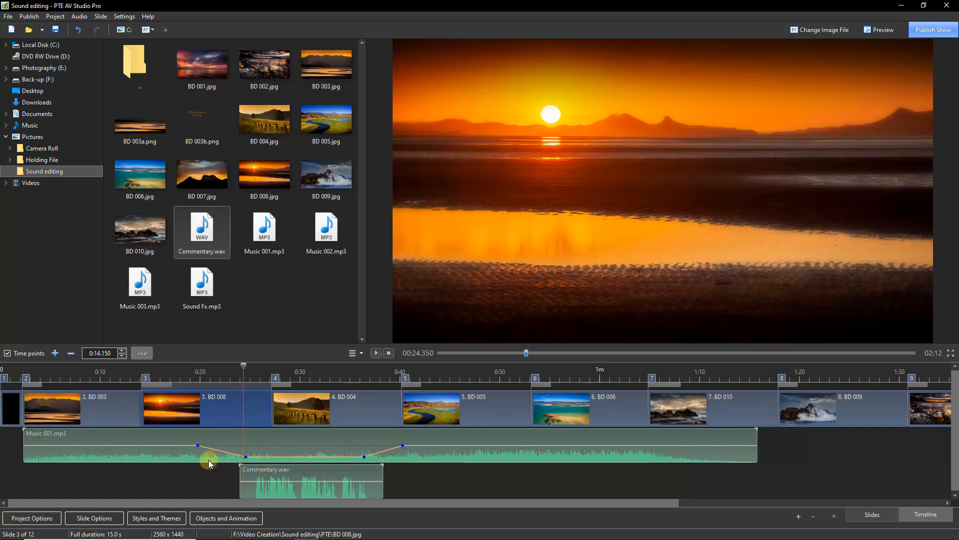
pyautogui.moveTo(196, 449)
pyautogui.click(190, 370)
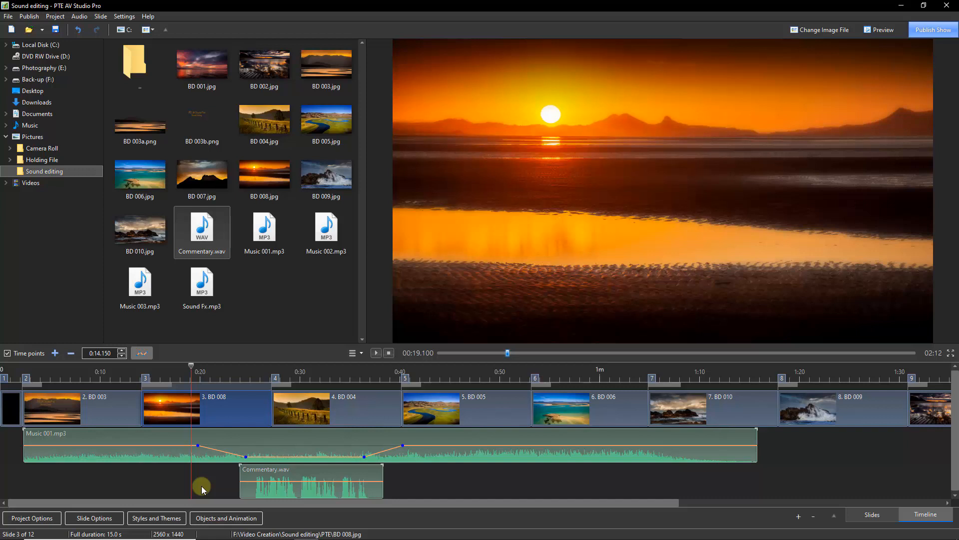
# - Audition the music dip under the commentary, and move the two inner volume points of Music 001.mp3 inward to 0:26.650 and about 0:35
pyautogui.click(376, 353)
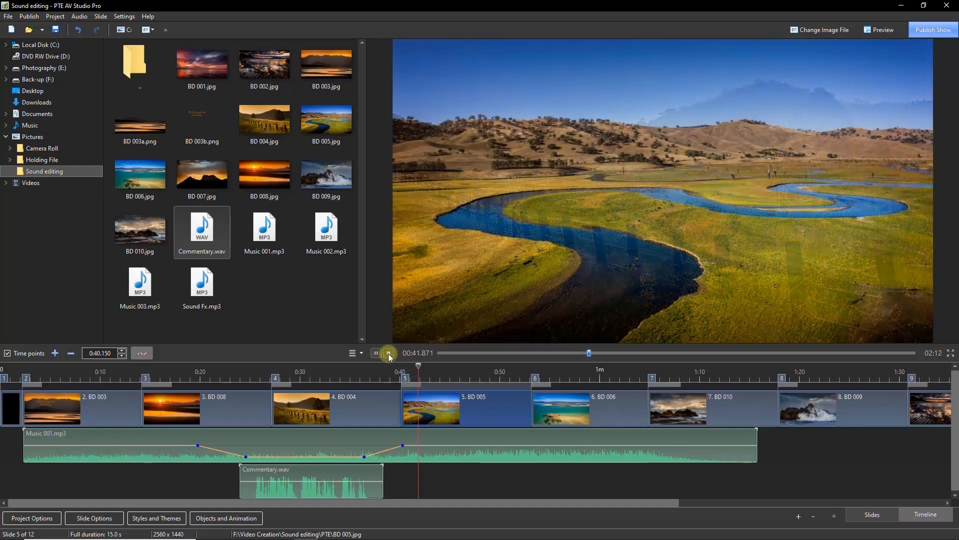
pyautogui.click(389, 354)
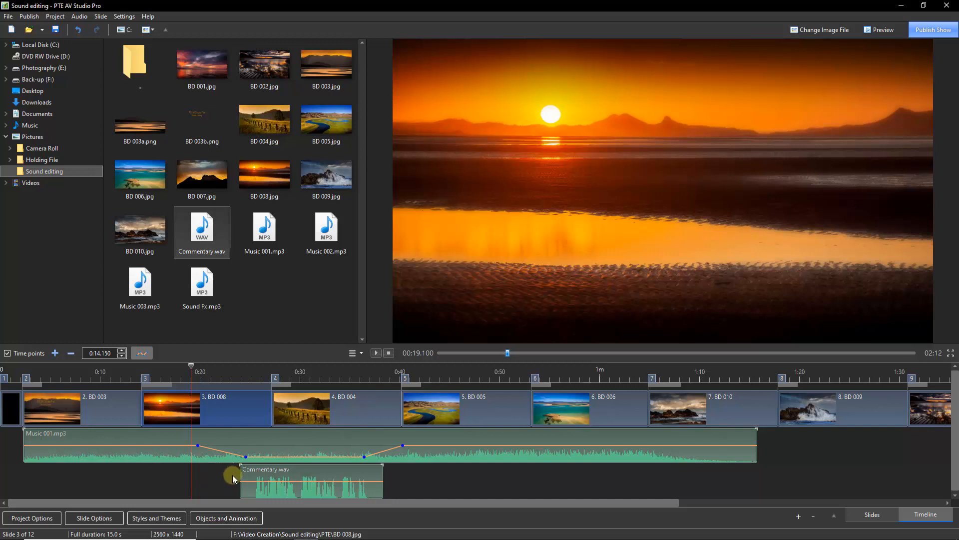
pyautogui.moveTo(246, 459)
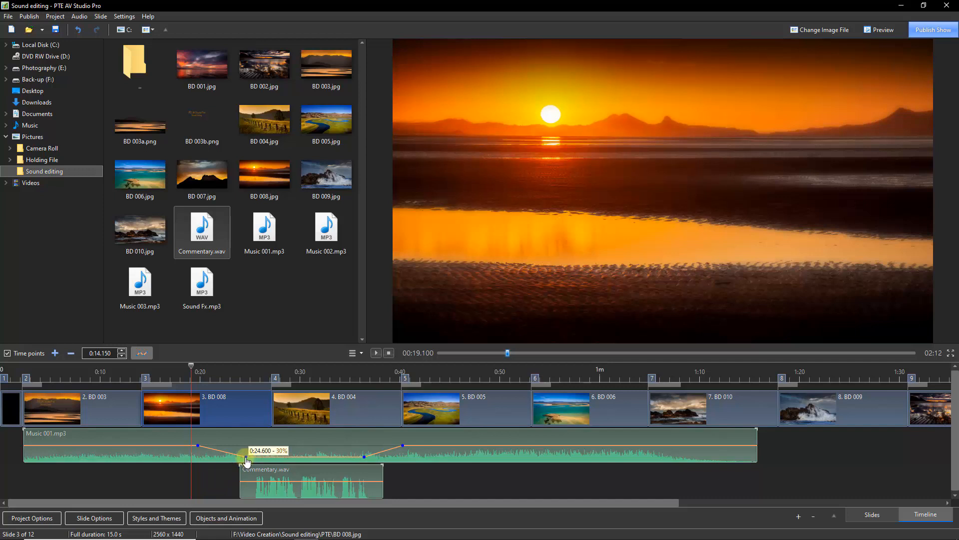
pyautogui.moveTo(246, 458); pyautogui.dragTo(270, 462)
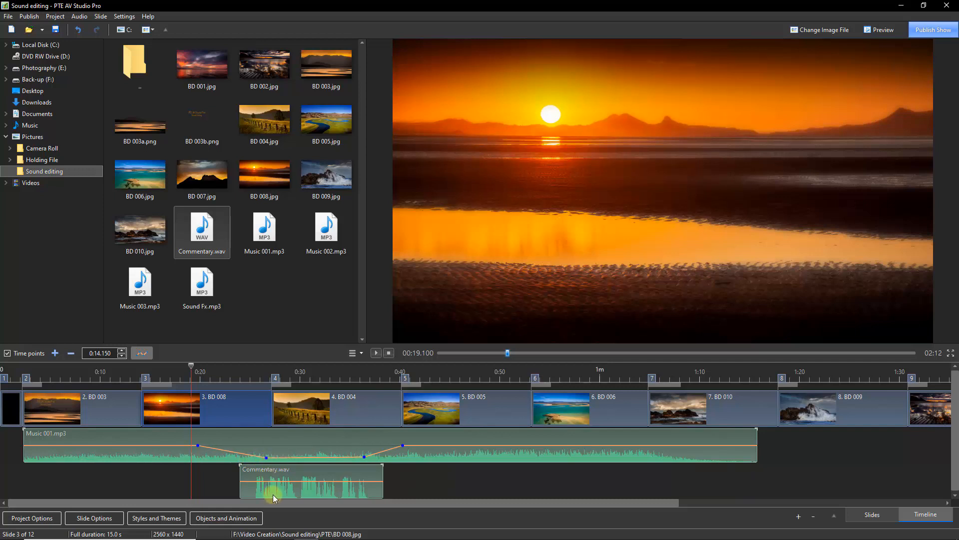
pyautogui.click(365, 457)
pyautogui.moveTo(365, 457); pyautogui.dragTo(350, 460)
# - Move the two outer volume points of Music 001.mp3 inward to about 0:22 and 0:39.5, keeping them at full volume
pyautogui.moveTo(198, 448)
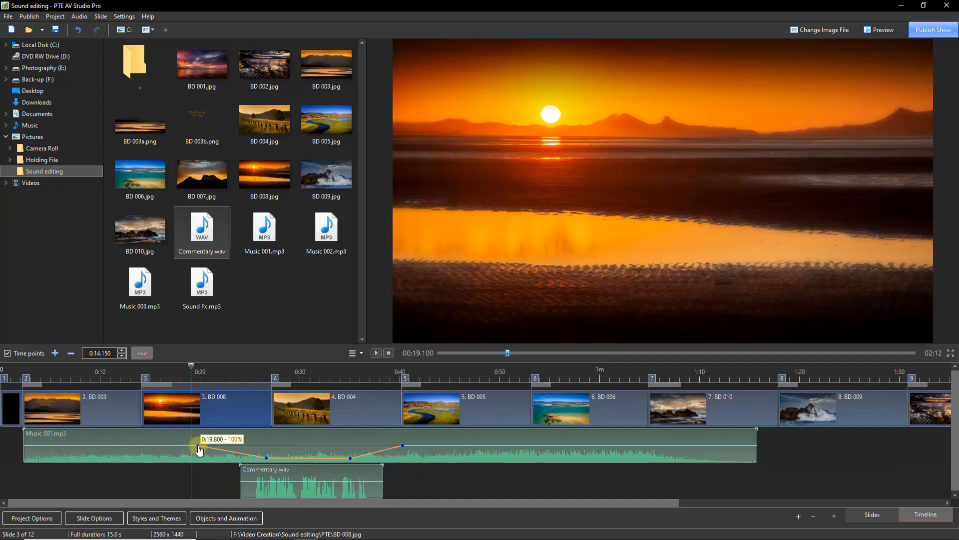
pyautogui.moveTo(200, 448); pyautogui.dragTo(219, 448)
pyautogui.moveTo(402, 449)
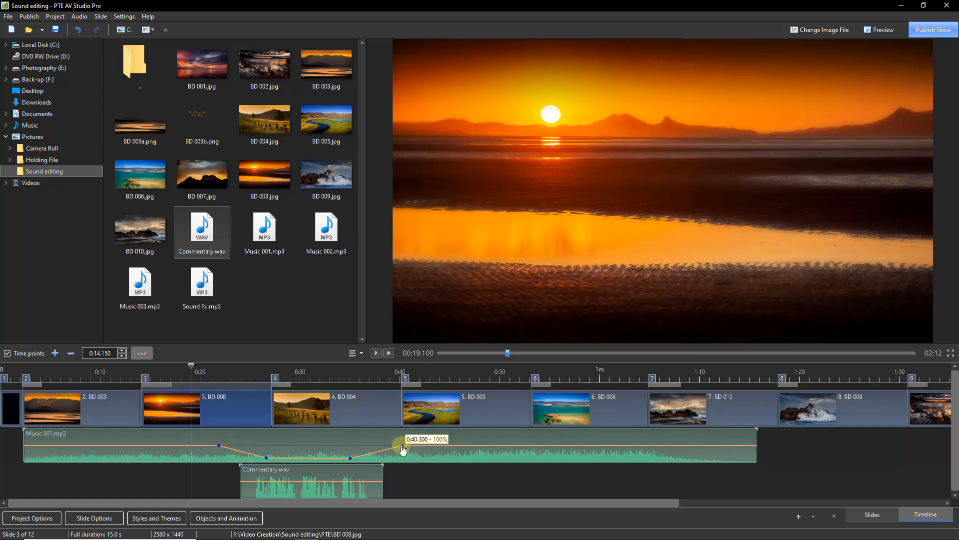
pyautogui.moveTo(403, 449); pyautogui.dragTo(394, 449)
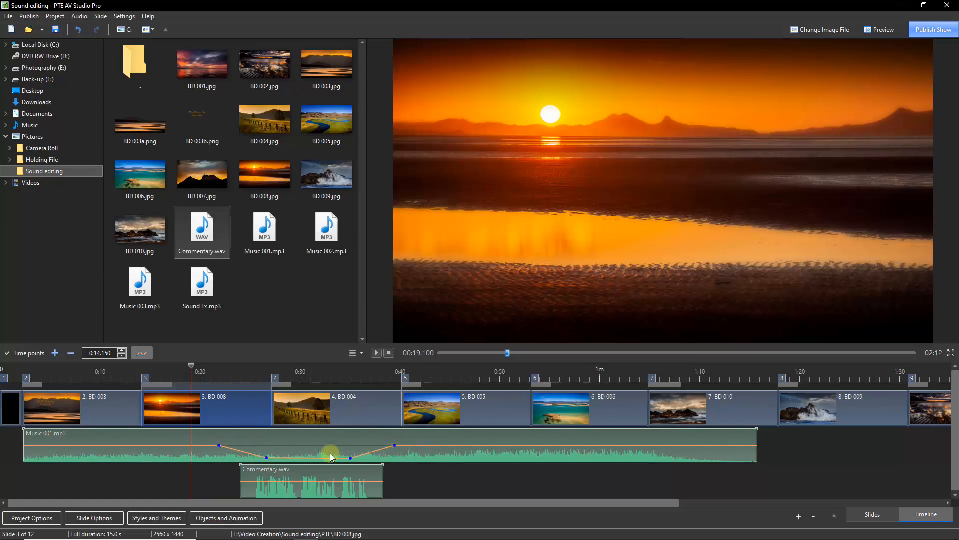
# - Set the timeline's audio track height to 400% in the preferences, and enlarge the timeline area to fit both tracks
pyautogui.moveTo(266, 459)
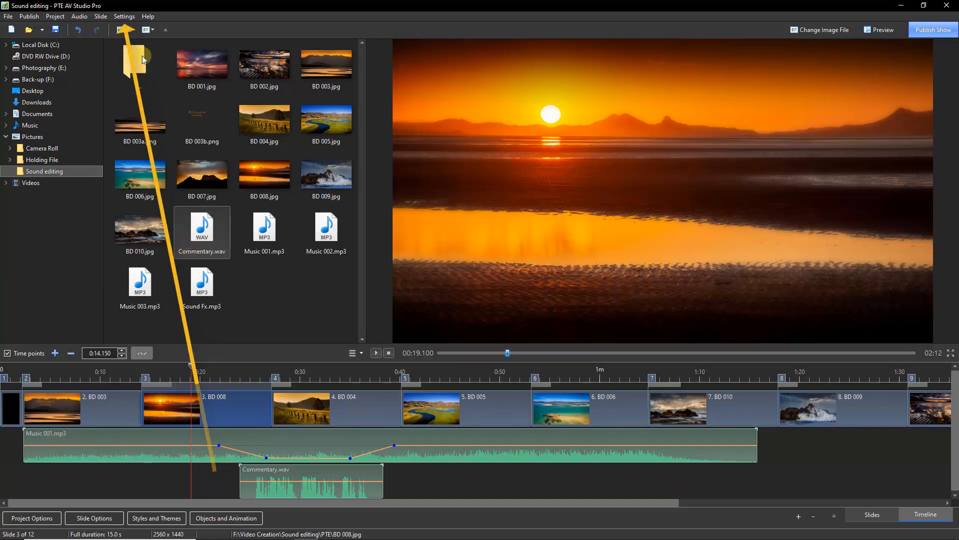
pyautogui.click(124, 17)
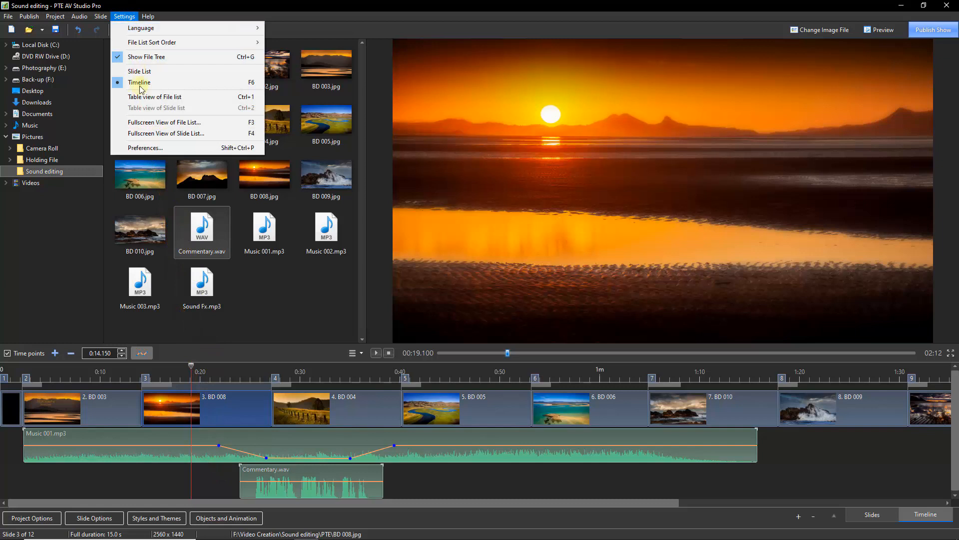
pyautogui.click(143, 148)
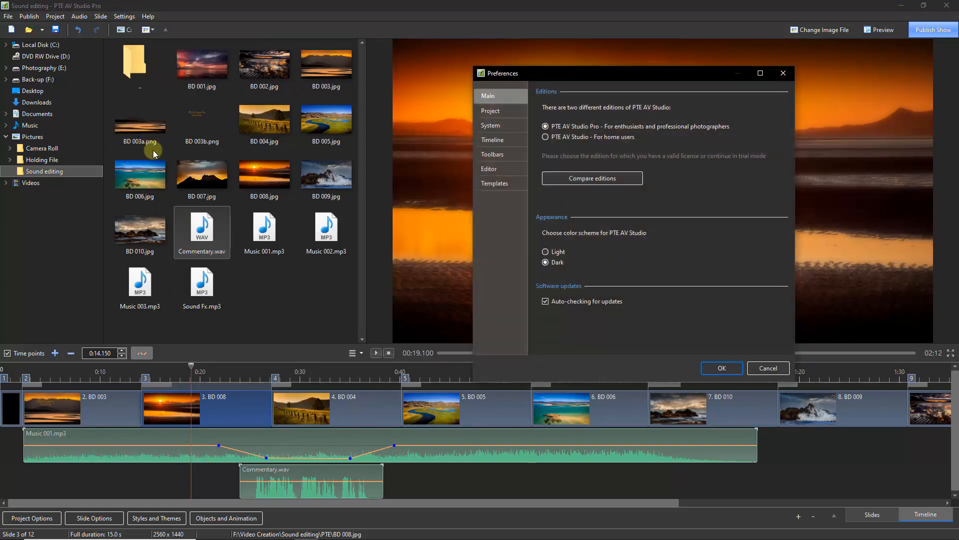
pyautogui.click(510, 142)
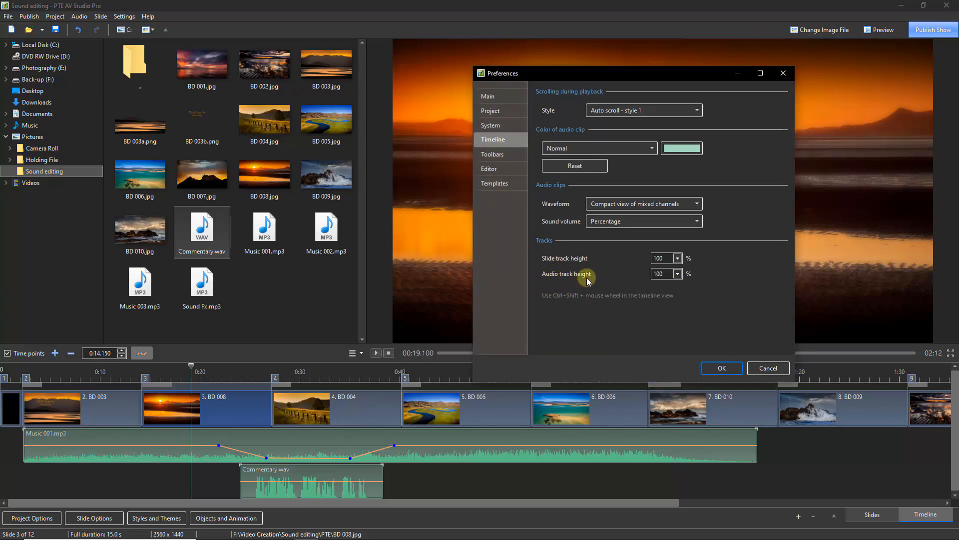
pyautogui.click(678, 274)
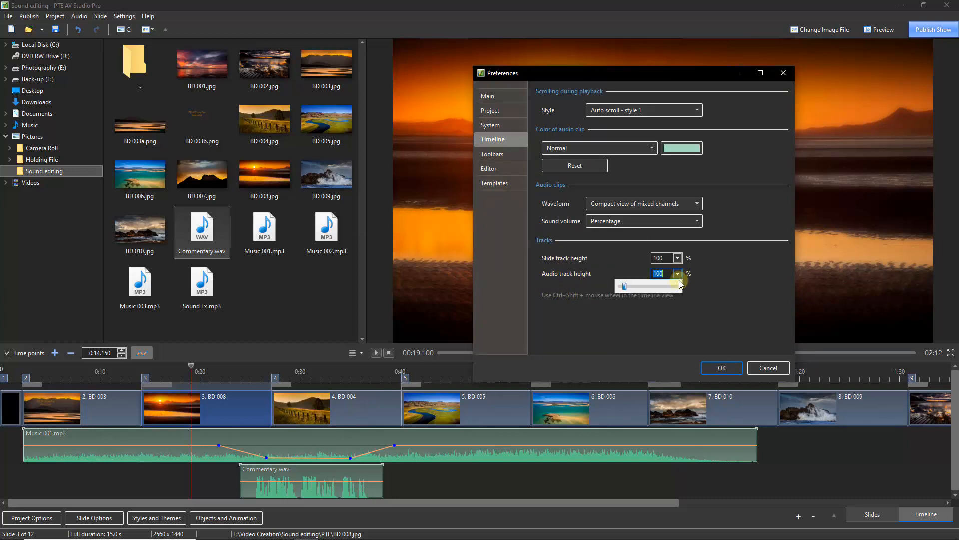
pyautogui.moveTo(625, 287); pyautogui.dragTo(678, 289)
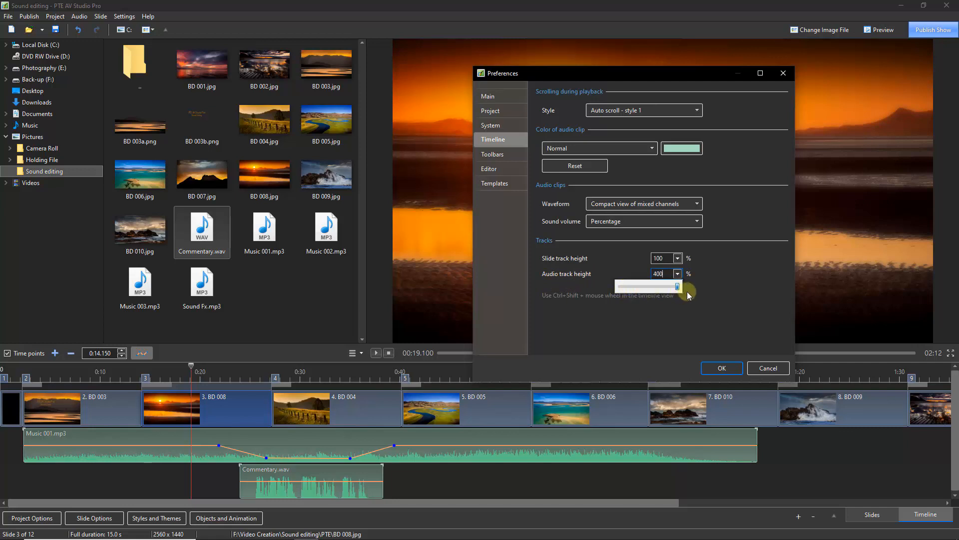
pyautogui.click(723, 380)
pyautogui.click(720, 370)
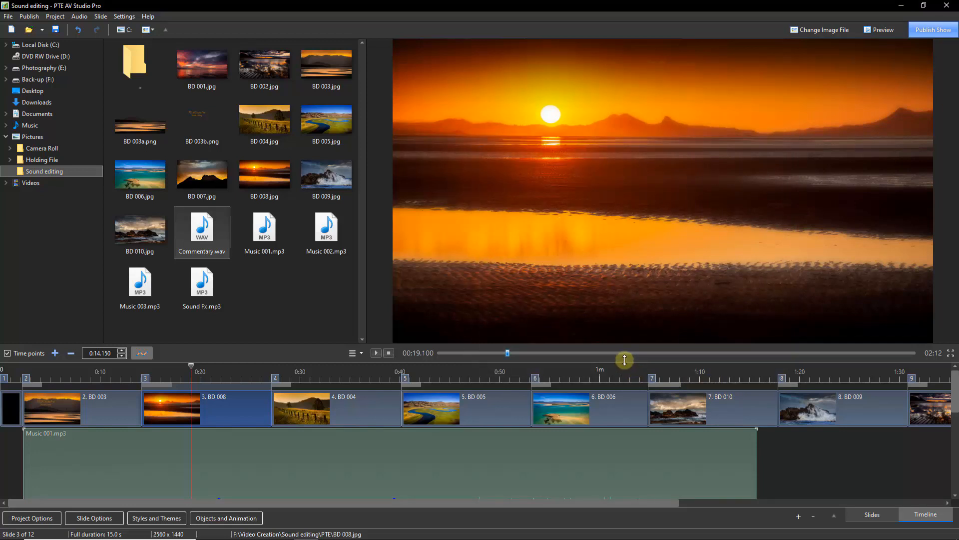
pyautogui.moveTo(624, 359); pyautogui.dragTo(645, 122)
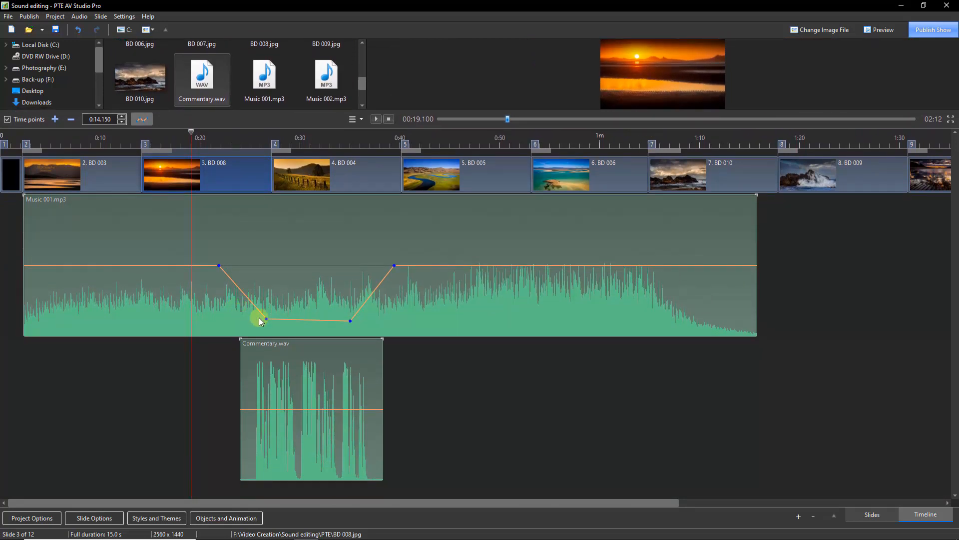
# - Lower the two inner volume points of Music 001.mp3 to about 11%, with the second one at about 0:35.5
pyautogui.moveTo(267, 321)
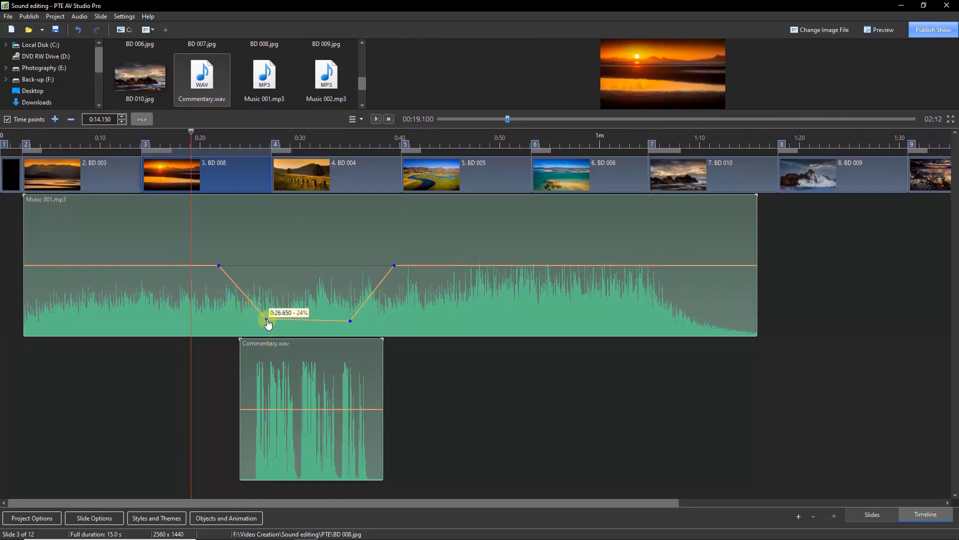
pyautogui.moveTo(268, 323); pyautogui.dragTo(269, 333)
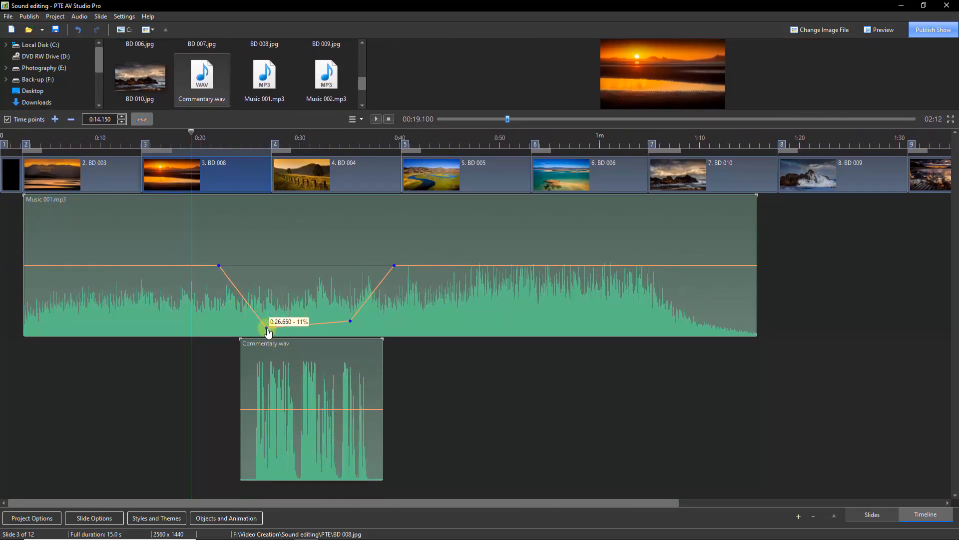
pyautogui.moveTo(351, 324); pyautogui.dragTo(356, 335)
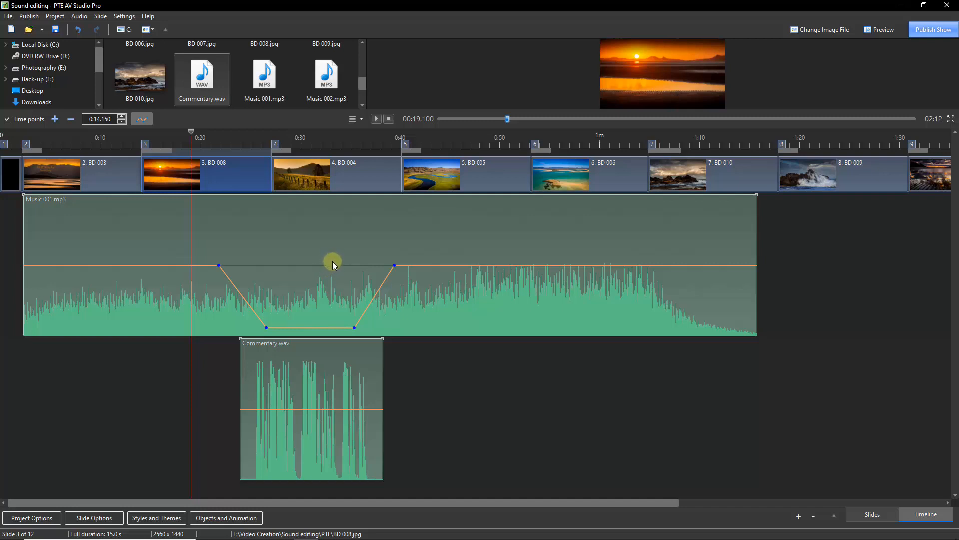
# - Set the audio track height back to 100% in the preferences, and shrink the timeline area to its former size
pyautogui.click(124, 17)
pyautogui.click(137, 148)
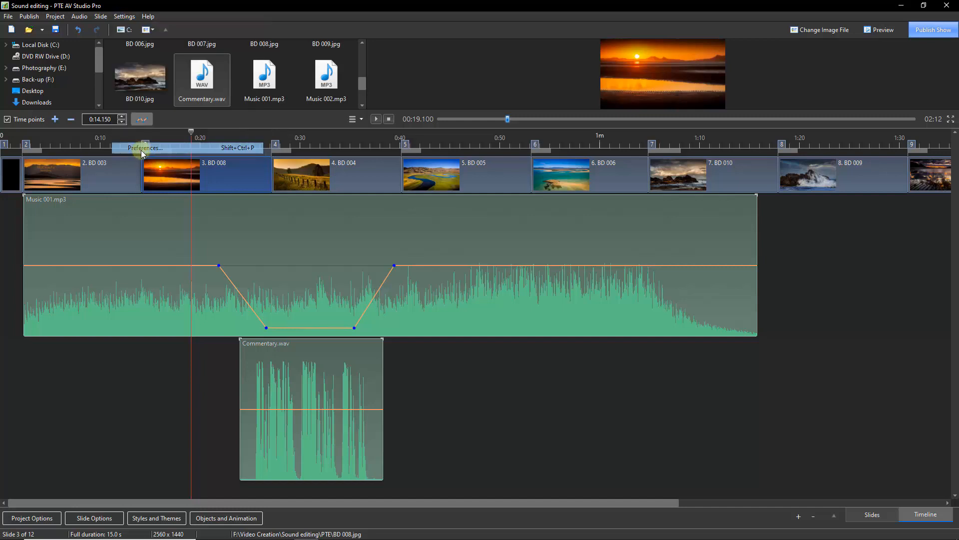
pyautogui.click(677, 273)
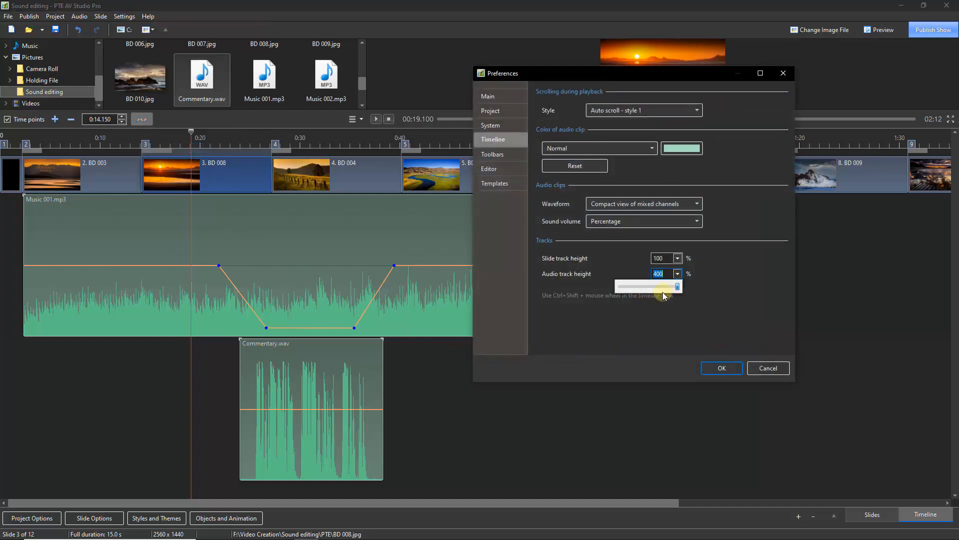
pyautogui.moveTo(677, 288); pyautogui.dragTo(630, 287)
pyautogui.click(667, 274)
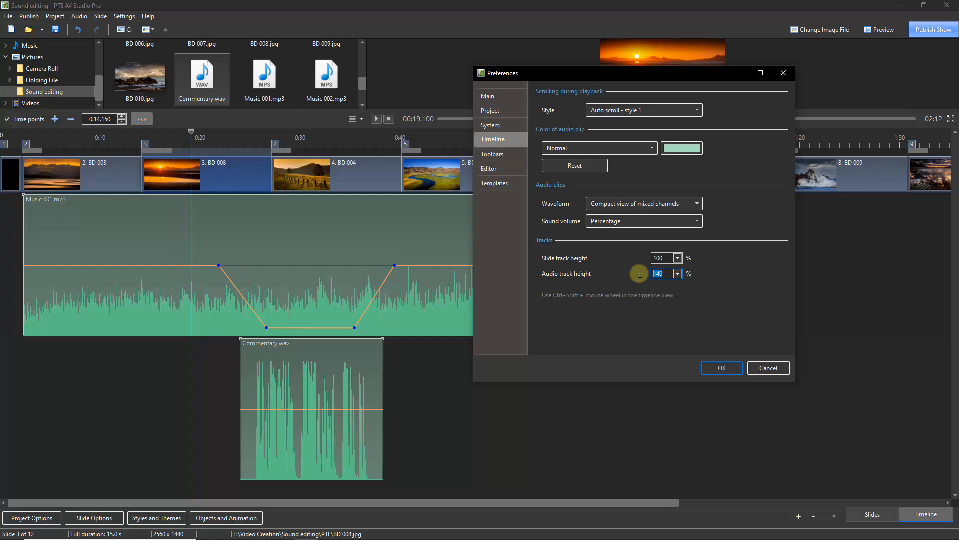
pyautogui.write('10')
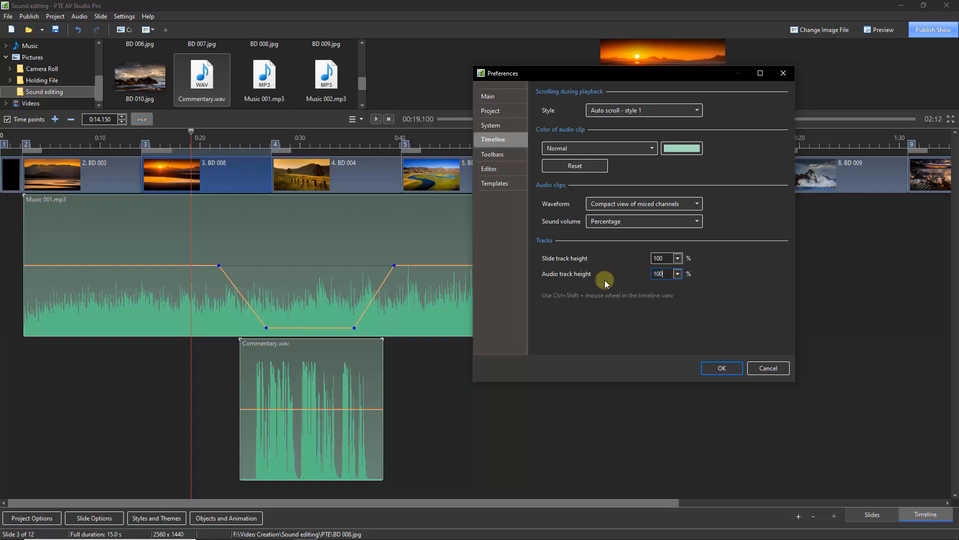
pyautogui.write('0')
pyautogui.click(722, 367)
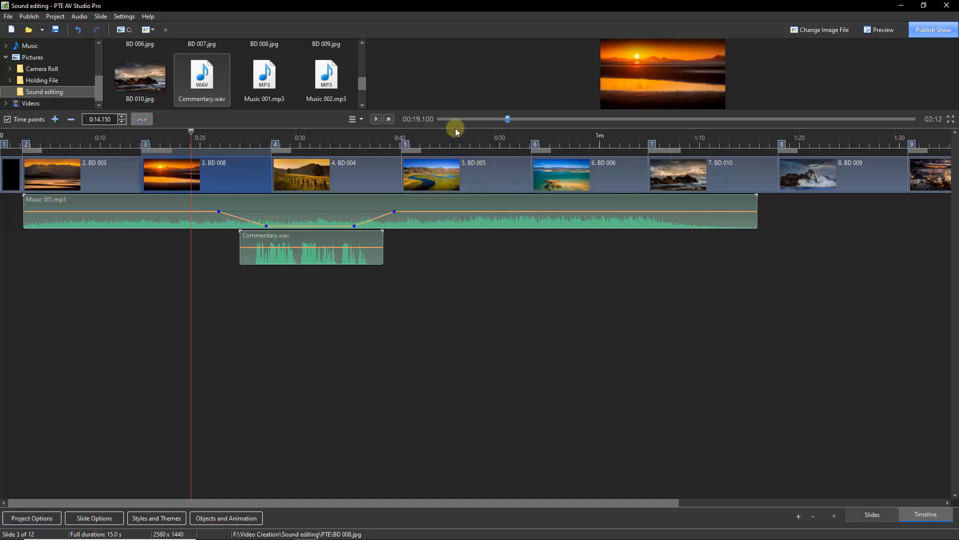
pyautogui.moveTo(454, 129); pyautogui.dragTo(456, 358)
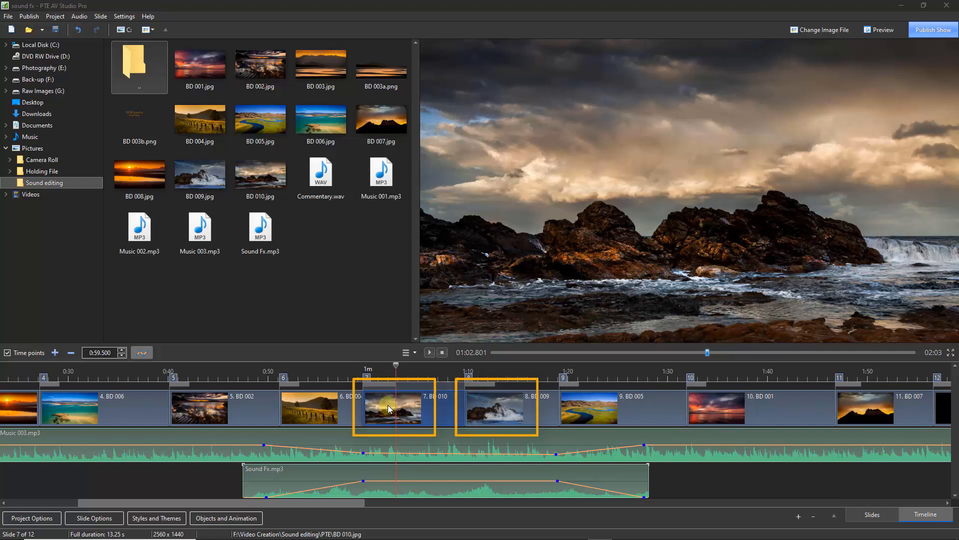
# - In the sound fx project, preview seascape slides 7 and 8 that the Sound Fx.mp3 clip accompanies
pyautogui.click(502, 410)
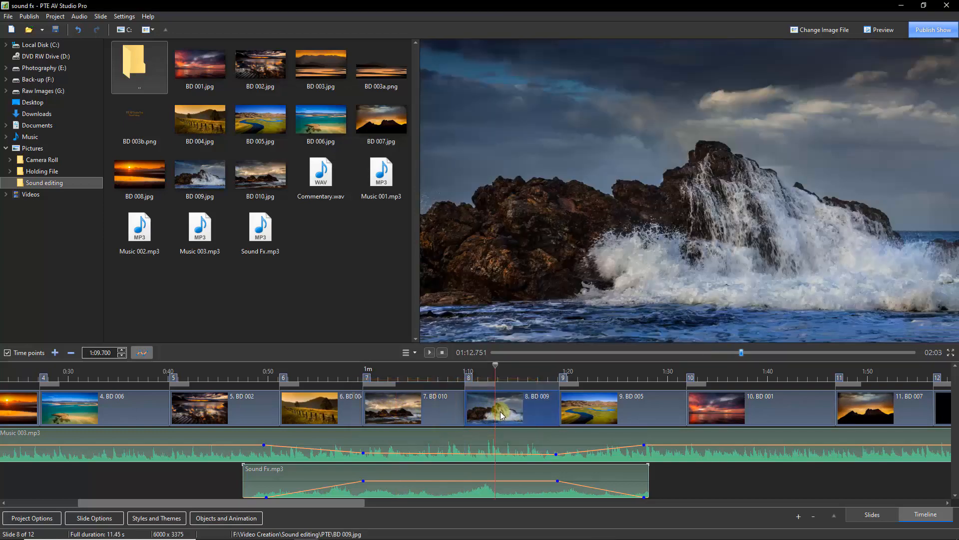
pyautogui.click(399, 412)
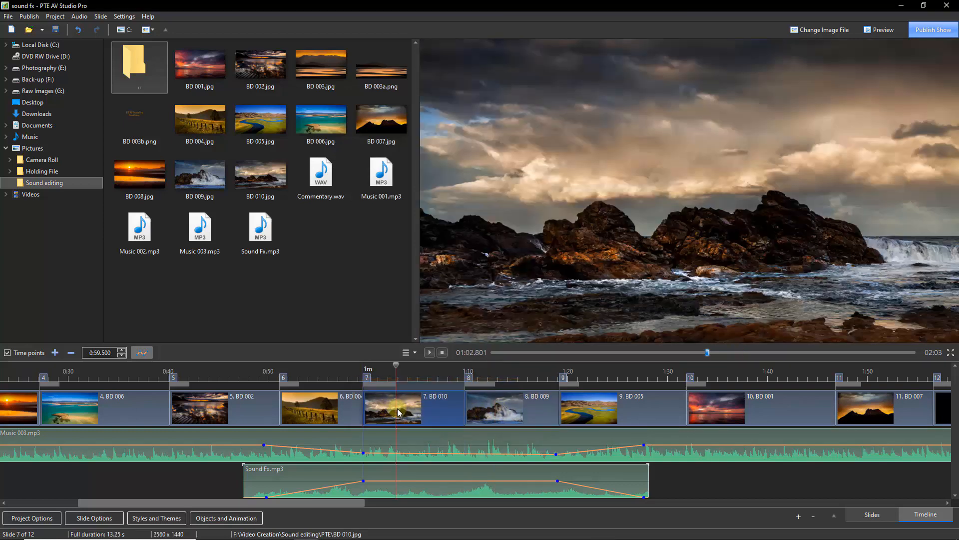
pyautogui.click(418, 475)
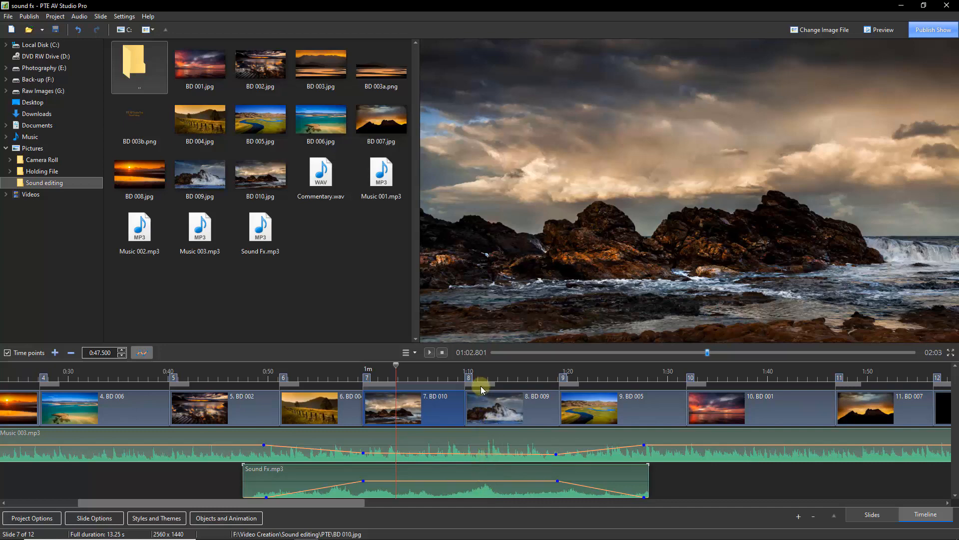
pyautogui.click(491, 403)
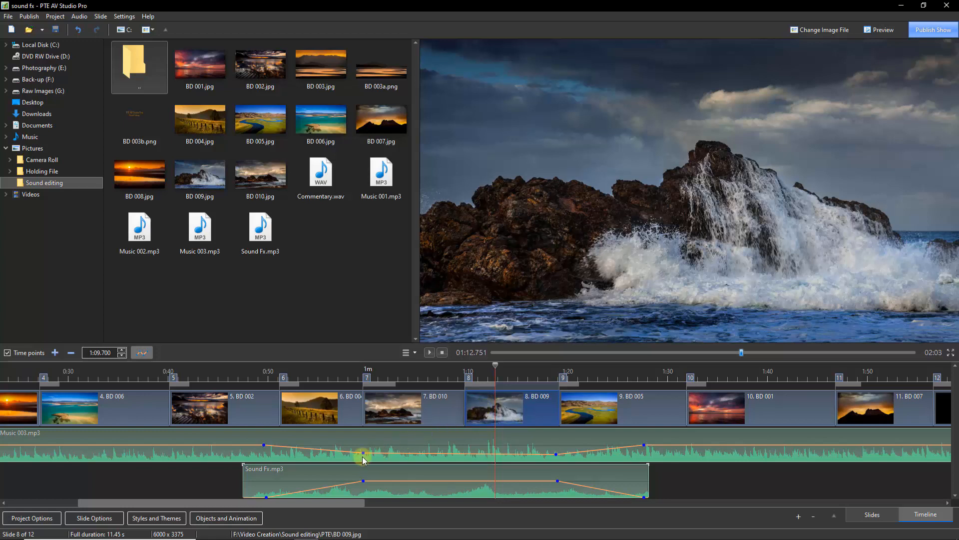
# - Lower the two inner volume points of Music 003.mp3, the first to 39%, and slightly lower both inner points of Sound Fx.mp3
pyautogui.moveTo(364, 455)
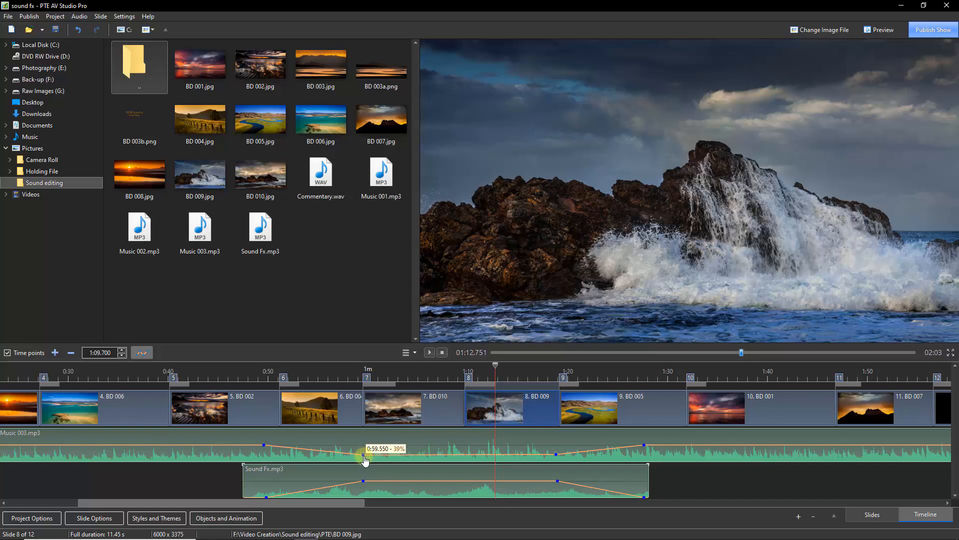
pyautogui.moveTo(558, 461)
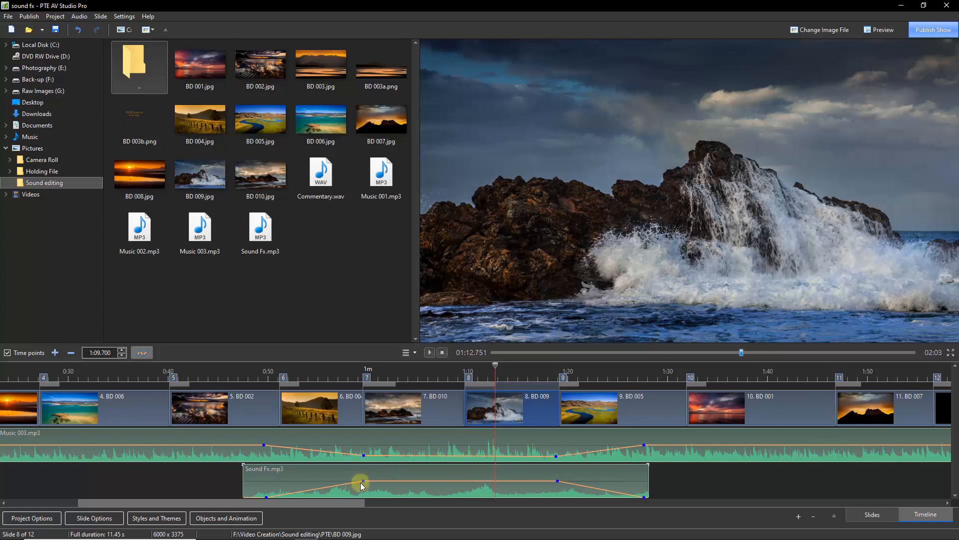
pyautogui.moveTo(363, 481); pyautogui.dragTo(363, 484)
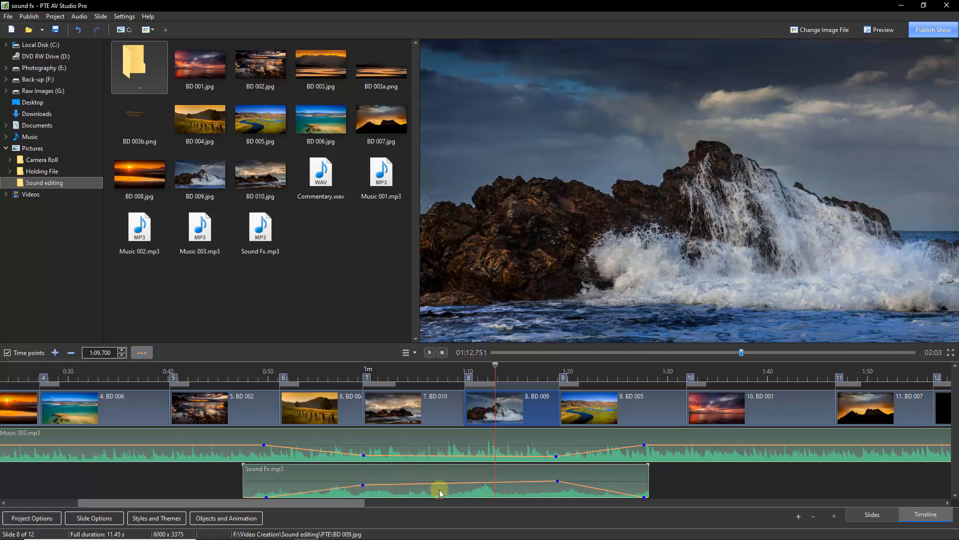
pyautogui.moveTo(558, 483)
pyautogui.moveTo(558, 482); pyautogui.dragTo(558, 486)
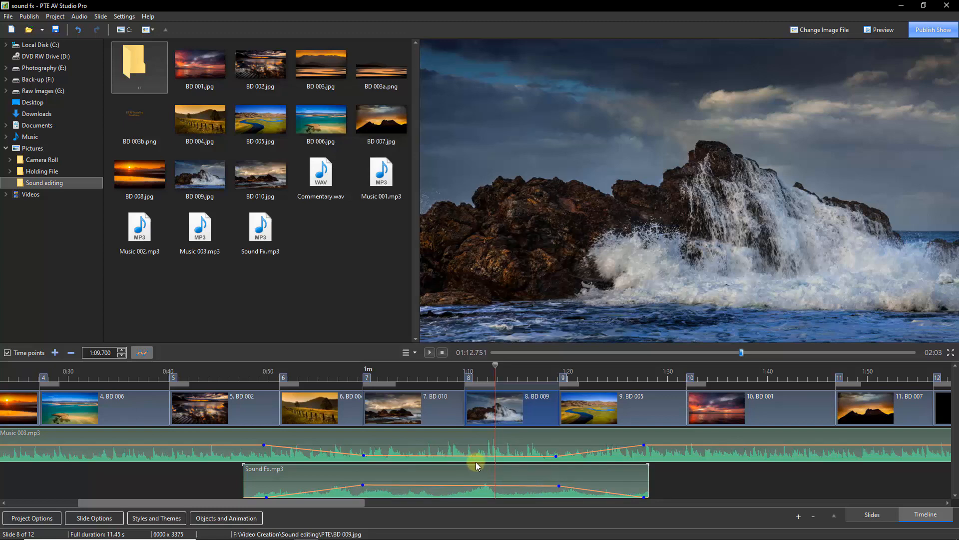
pyautogui.click(393, 403)
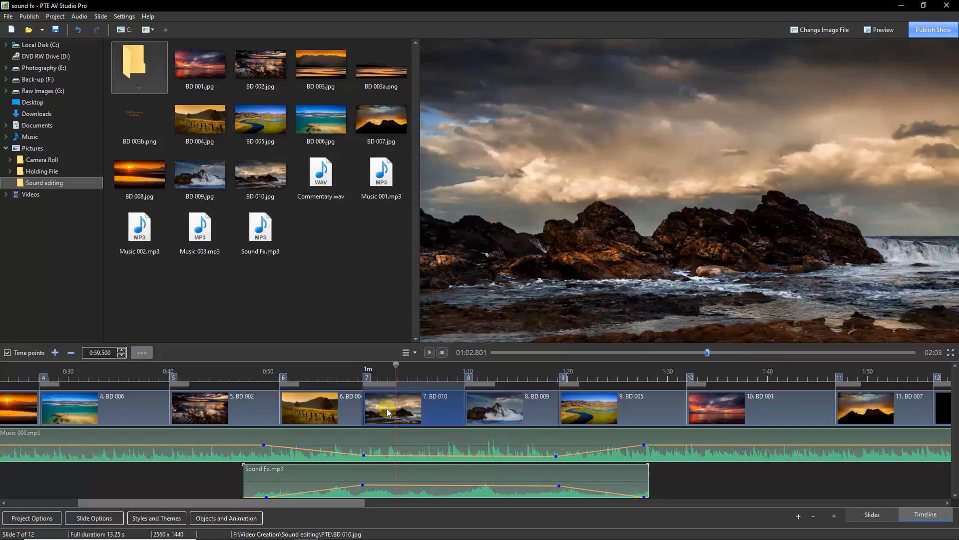
pyautogui.rightClick(383, 478)
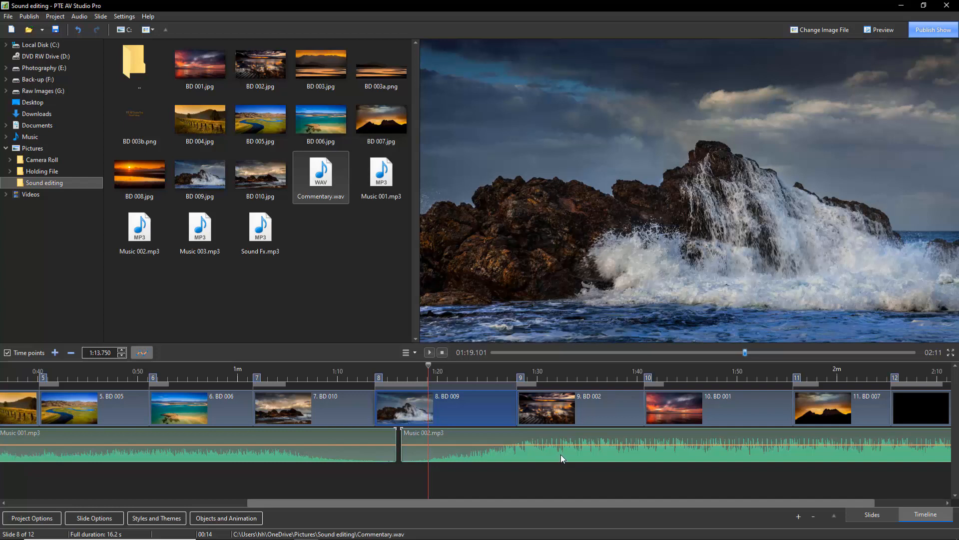
# - In the Sound editing project, move Music 002.mp3 earlier to 1:01.300 so it crossfades with the end of Music 001.mp3
pyautogui.moveTo(572, 452); pyautogui.dragTo(506, 460)
pyautogui.moveTo(494, 459); pyautogui.dragTo(425, 455)
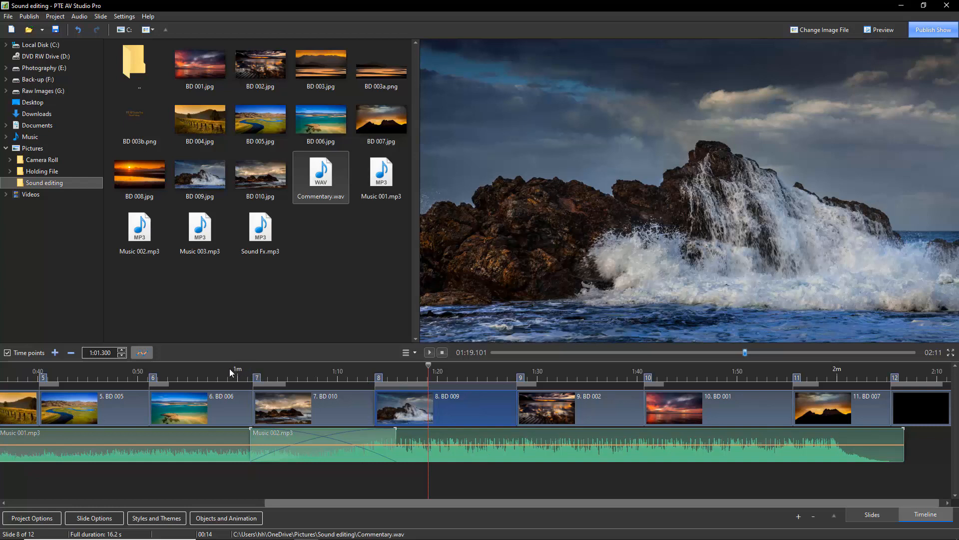
# - Play the crossfade between Music 001.mp3 and Music 002.mp3 from 0:58.900, stopping once Music 002.mp3 plays alone
pyautogui.click(227, 382)
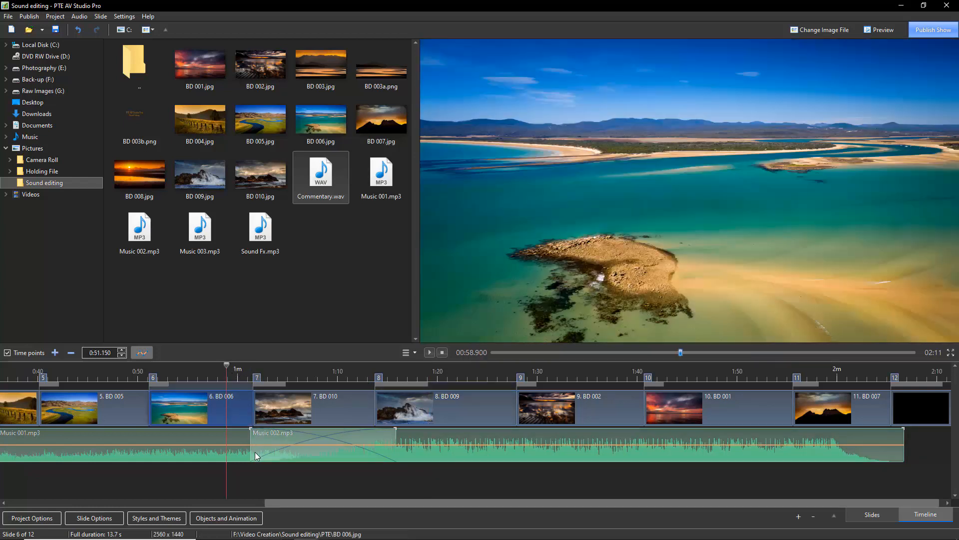
pyautogui.click(429, 353)
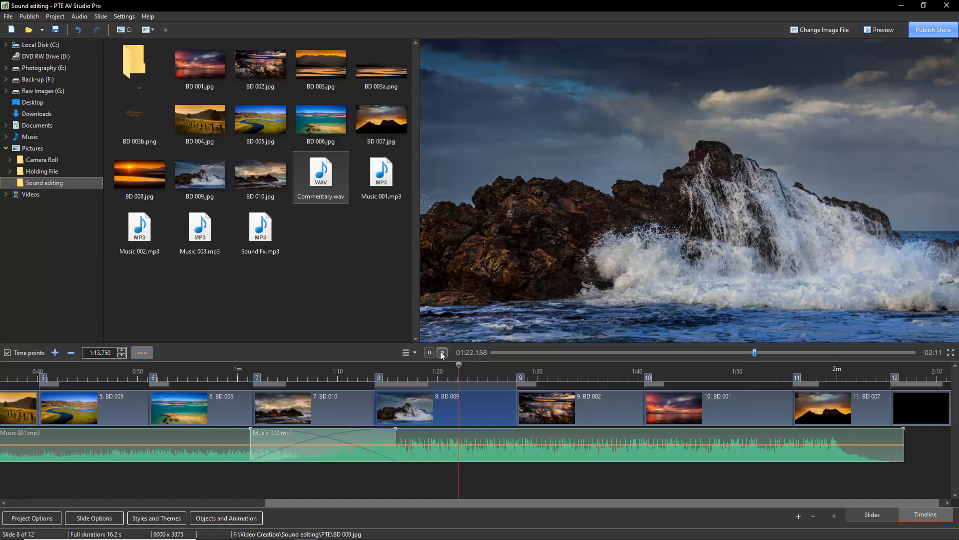
pyautogui.click(442, 352)
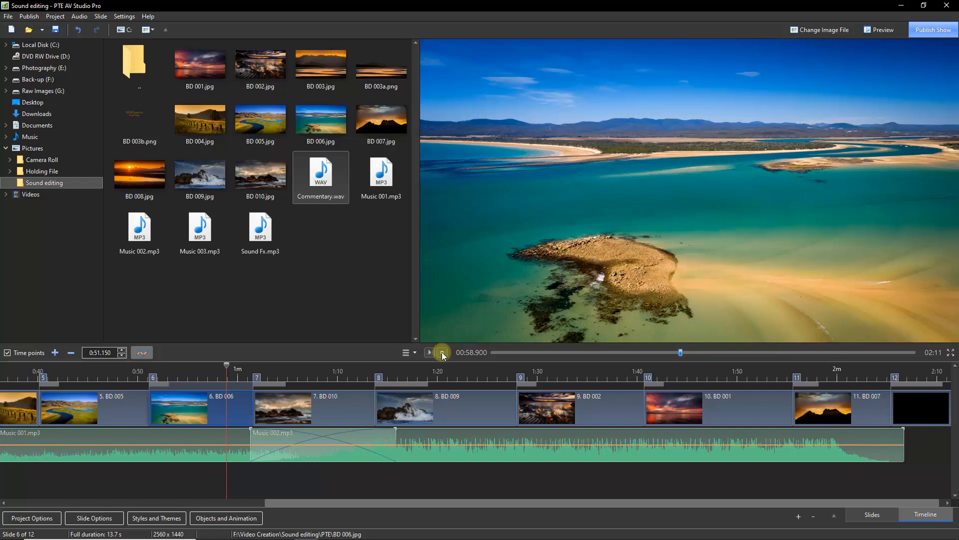
pyautogui.moveTo(442, 455); pyautogui.dragTo(502, 458)
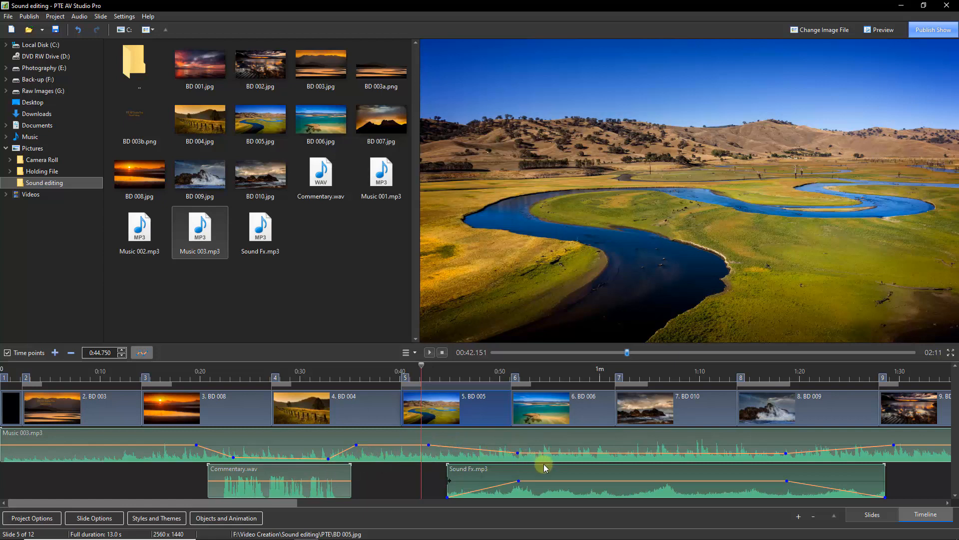
pyautogui.rightClick(679, 472)
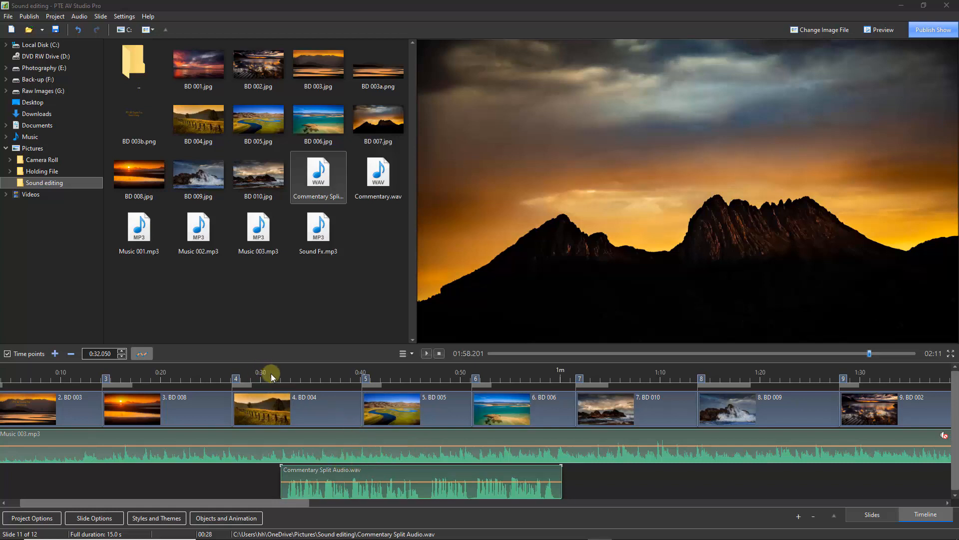
# - Listen to Commentary Split Audio.wav from its start at 0:32, stopping after the pause in the speech
pyautogui.moveTo(272, 373); pyautogui.dragTo(280, 373)
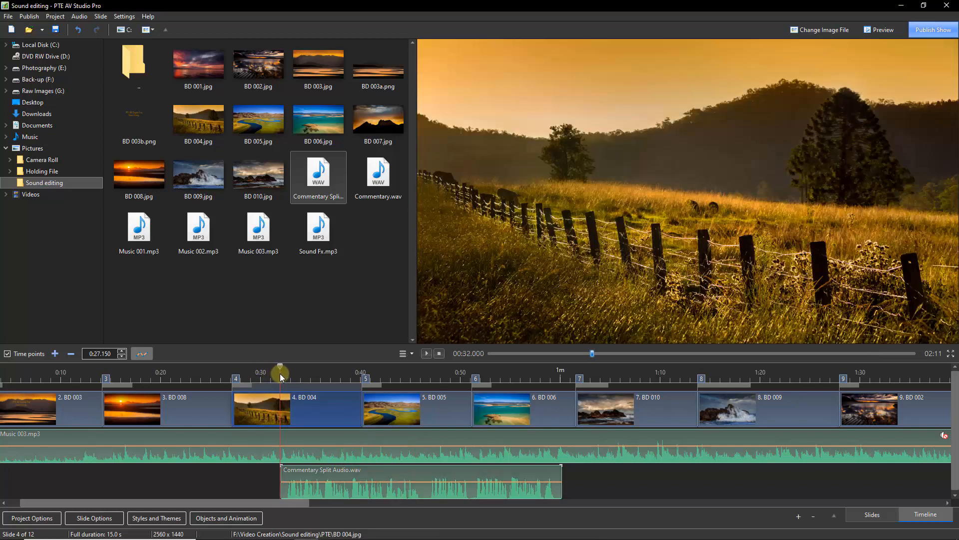
pyautogui.click(425, 354)
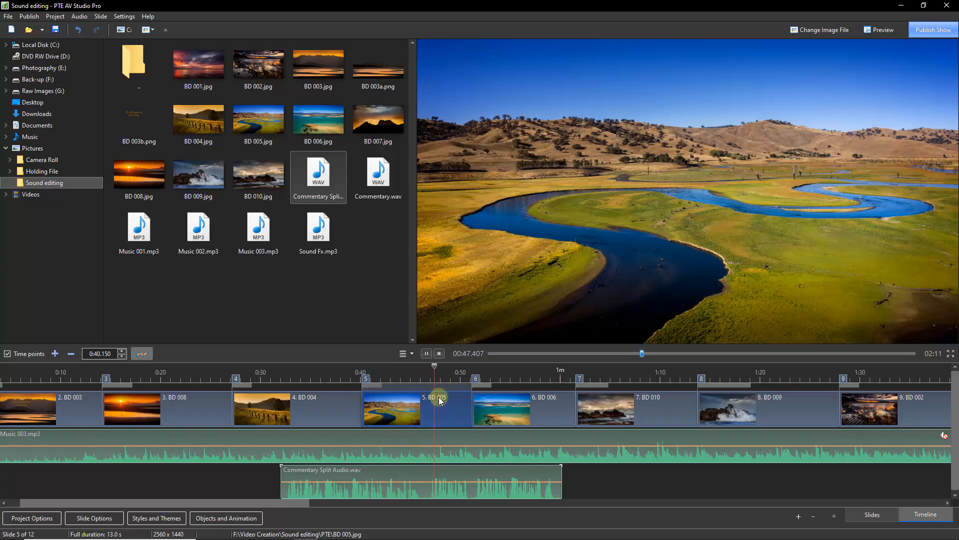
pyautogui.click(440, 354)
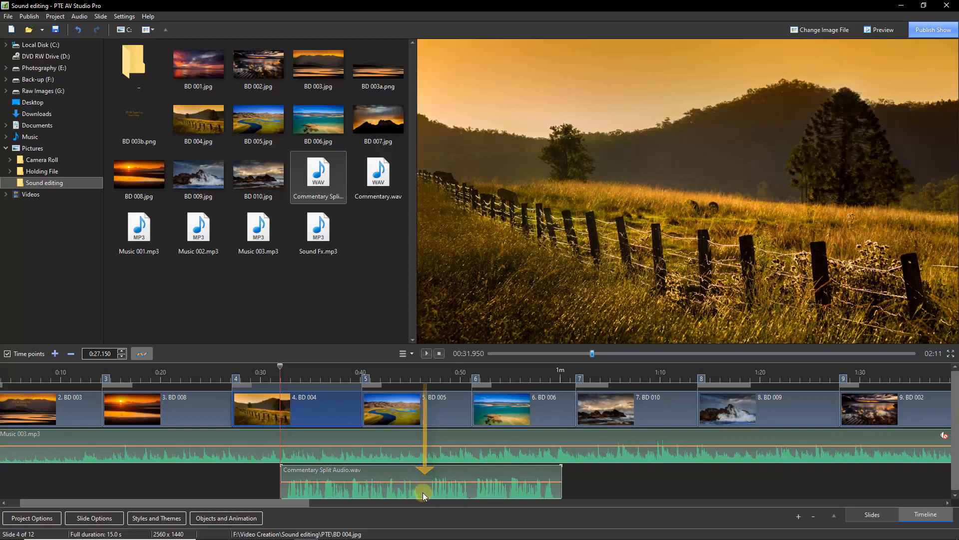
# - Split Commentary Split Audio.wav in its silent pause at about 0:46.4 and move the second part to start at 0:48.650
pyautogui.click(427, 373)
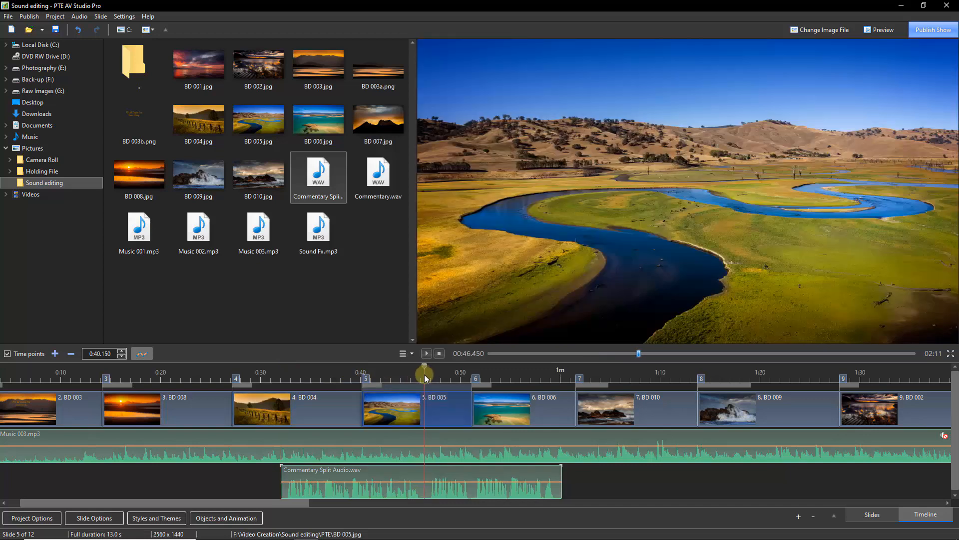
pyautogui.rightClick(426, 487)
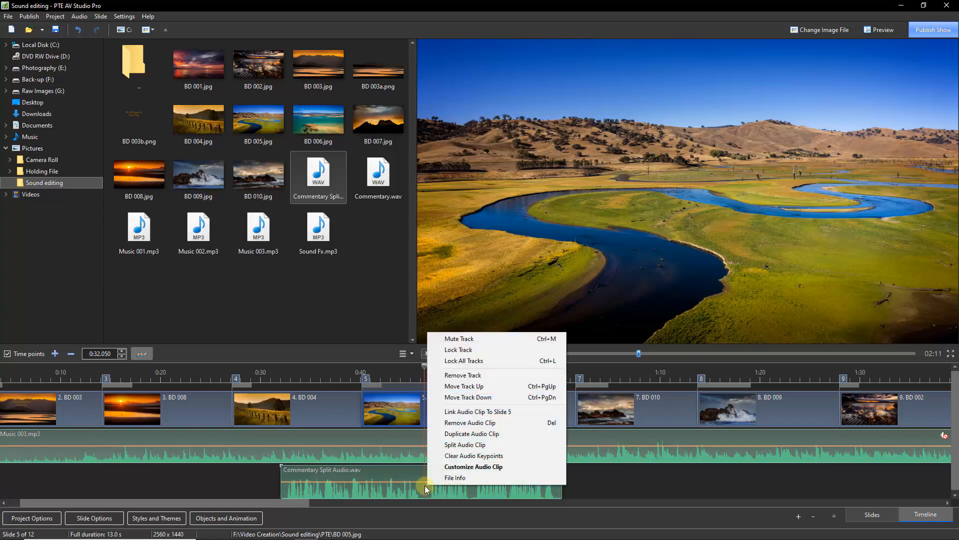
pyautogui.click(464, 444)
pyautogui.moveTo(454, 489); pyautogui.dragTo(485, 494)
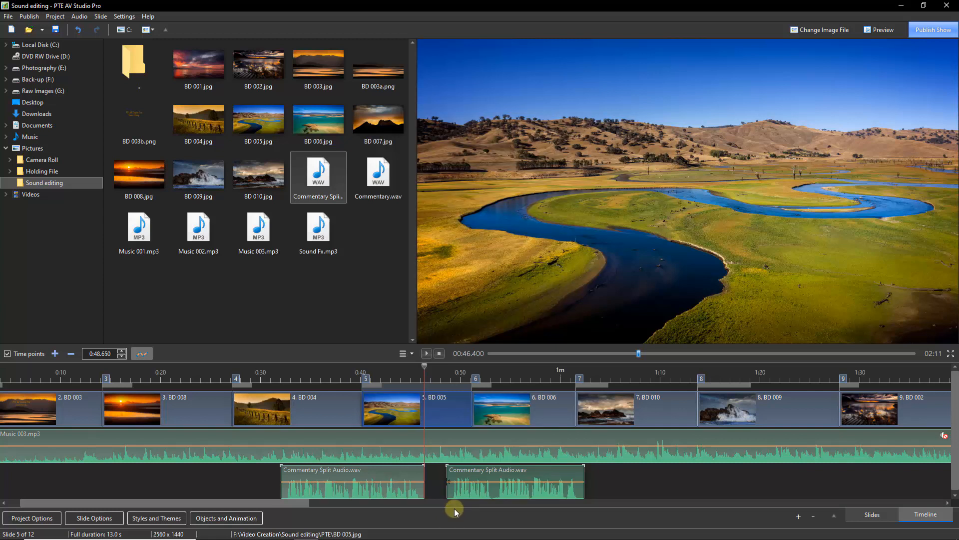
# - Examine the gap between the two commentary clips at close range on the timeline, then return to a wider view
pyautogui.scroll(6, 455, 509)
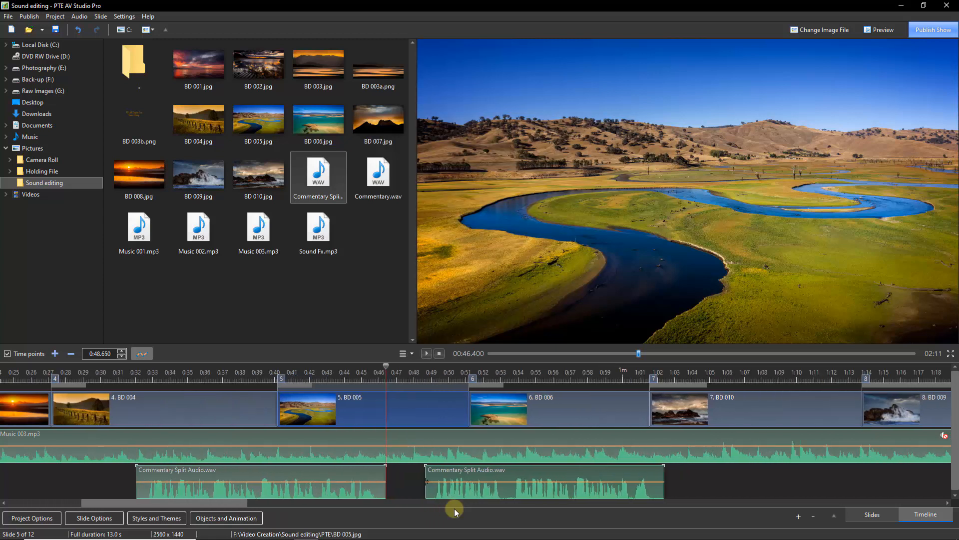
pyautogui.scroll(5, 454, 508)
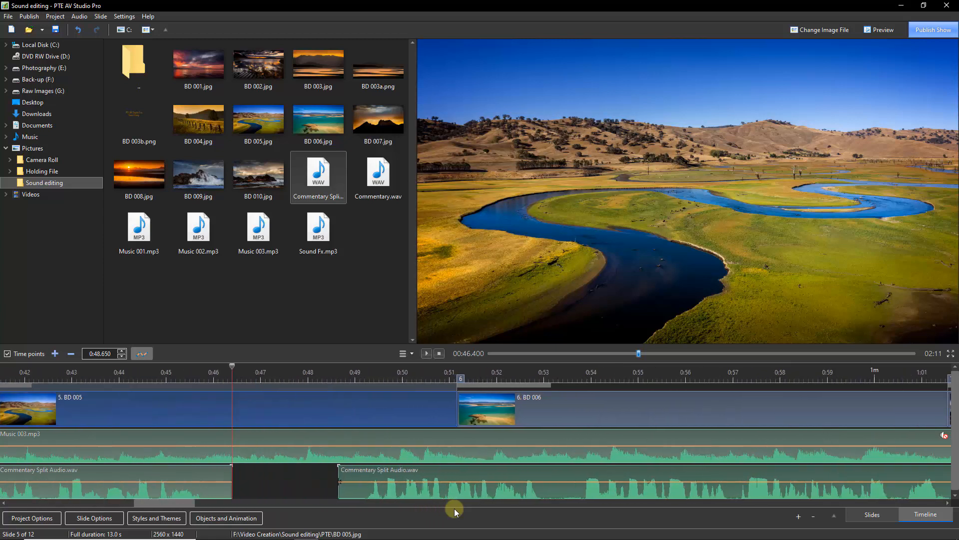
pyautogui.scroll(3, 454, 508)
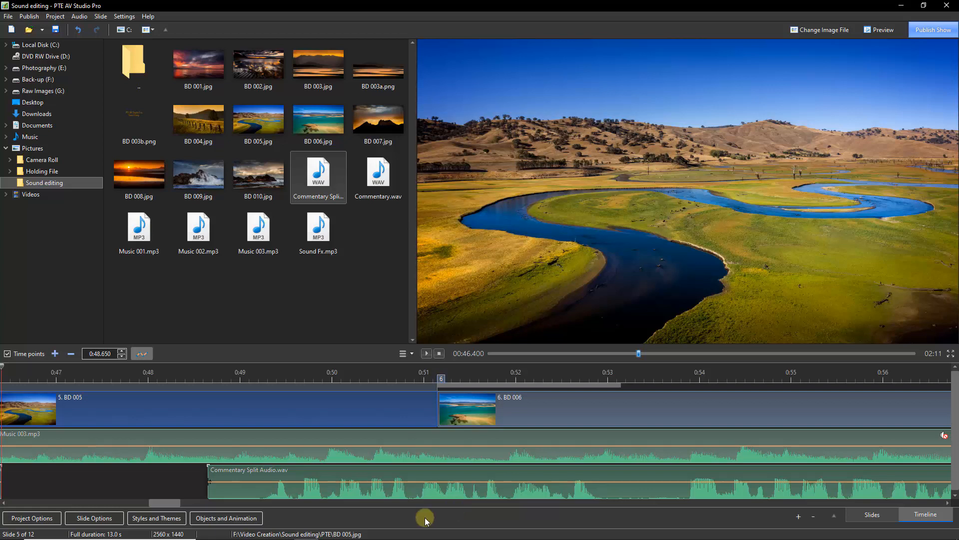
pyautogui.hotkey('ctrl', '-')
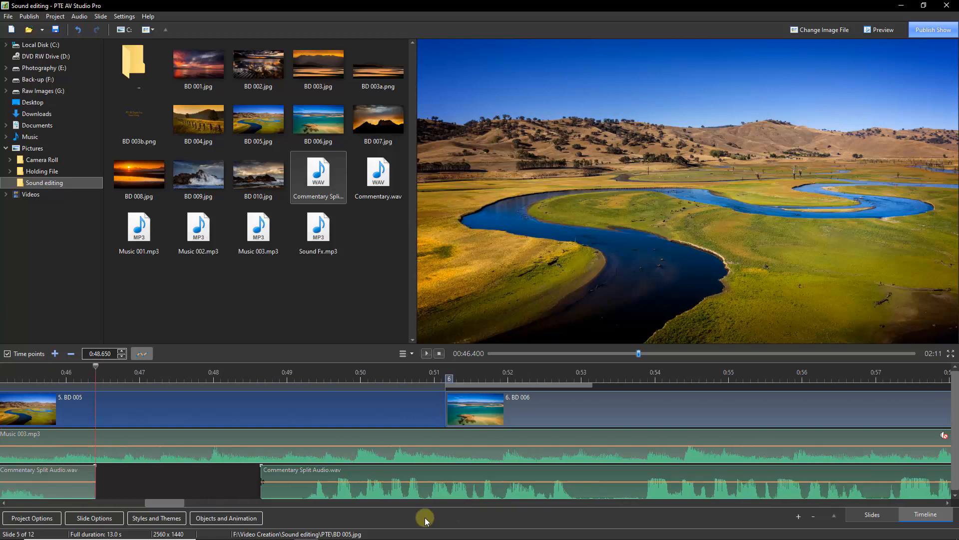
pyautogui.hotkey('ctrl', '-')
pyautogui.hotkey('ctrl', '-')
pyautogui.hotkey('ctrl', '-')
pyautogui.hotkey('ctrl', '-')
pyautogui.hotkey('ctrl', '-')
pyautogui.hotkey('ctrl', '-')
pyautogui.hotkey('ctrl', '-')
pyautogui.hotkey('ctrl', '-')
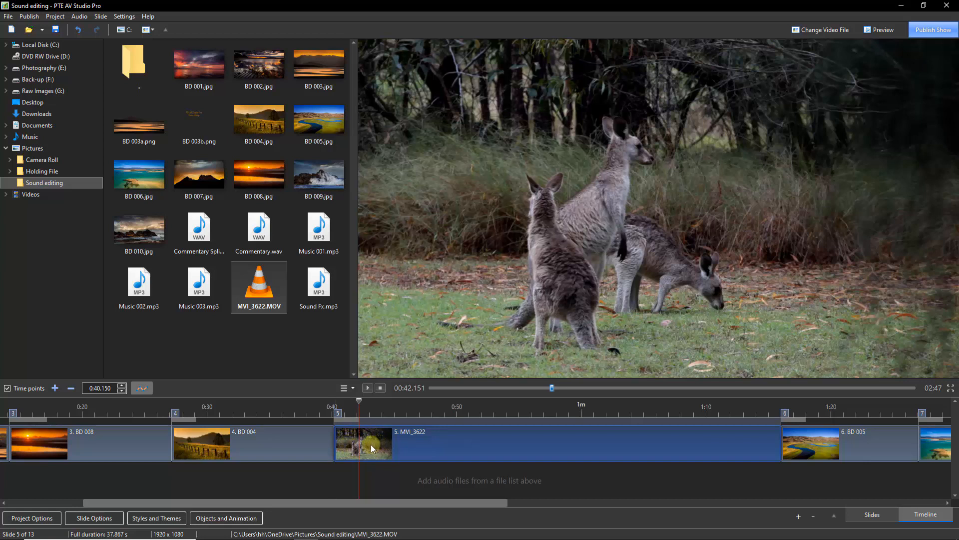
# - Separate the audio from the MVI_3622 video on slide 5 and fade it in and out around two inner volume points
pyautogui.rightClick(370, 440)
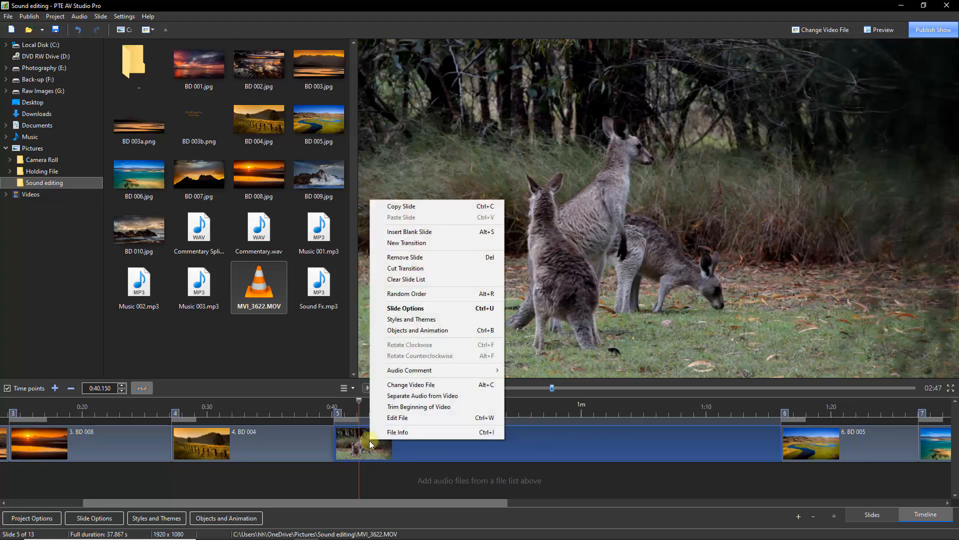
pyautogui.click(407, 397)
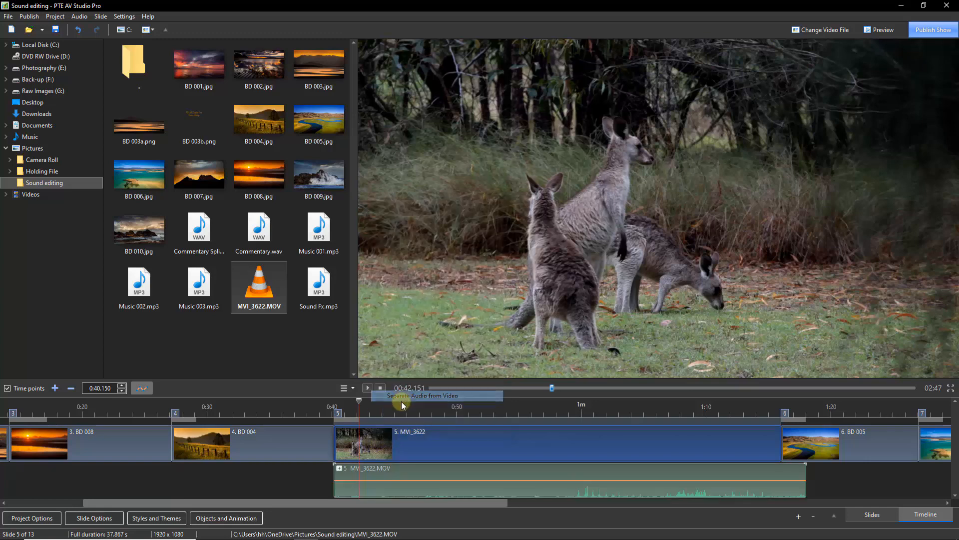
pyautogui.click(422, 481)
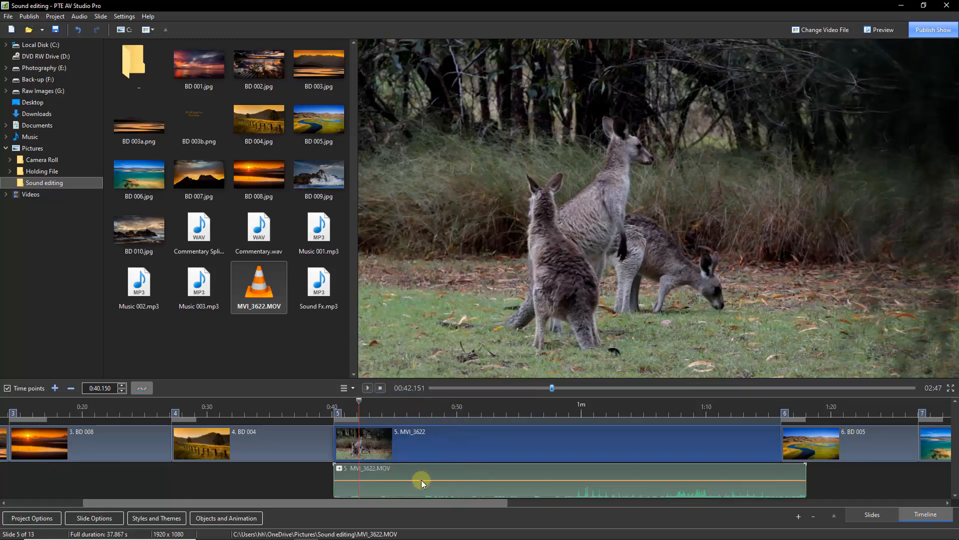
pyautogui.click(721, 480)
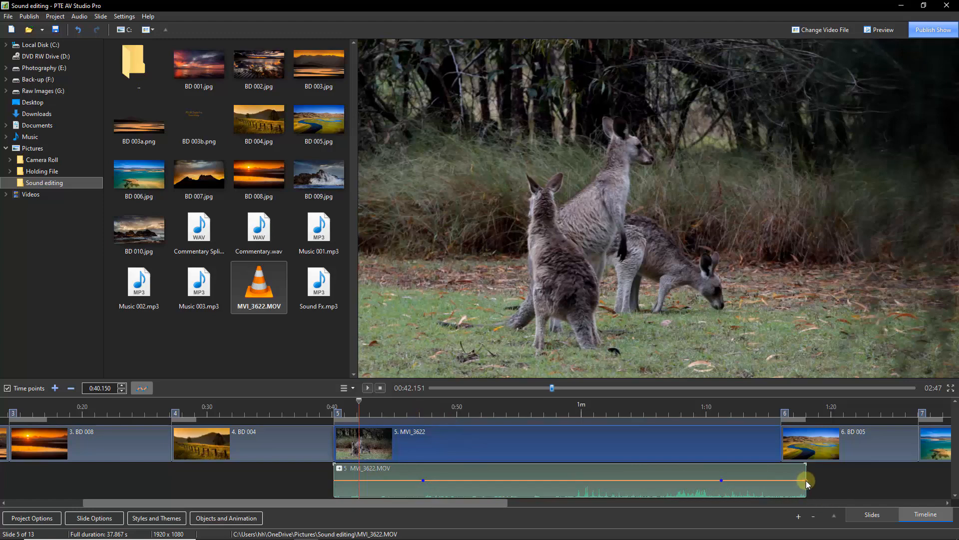
pyautogui.moveTo(803, 481); pyautogui.dragTo(811, 501)
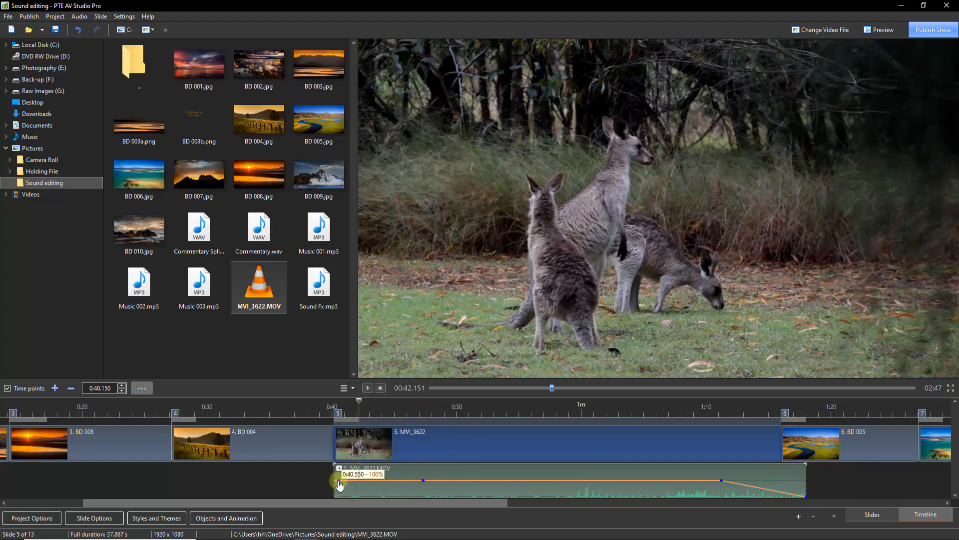
pyautogui.moveTo(338, 481); pyautogui.dragTo(334, 496)
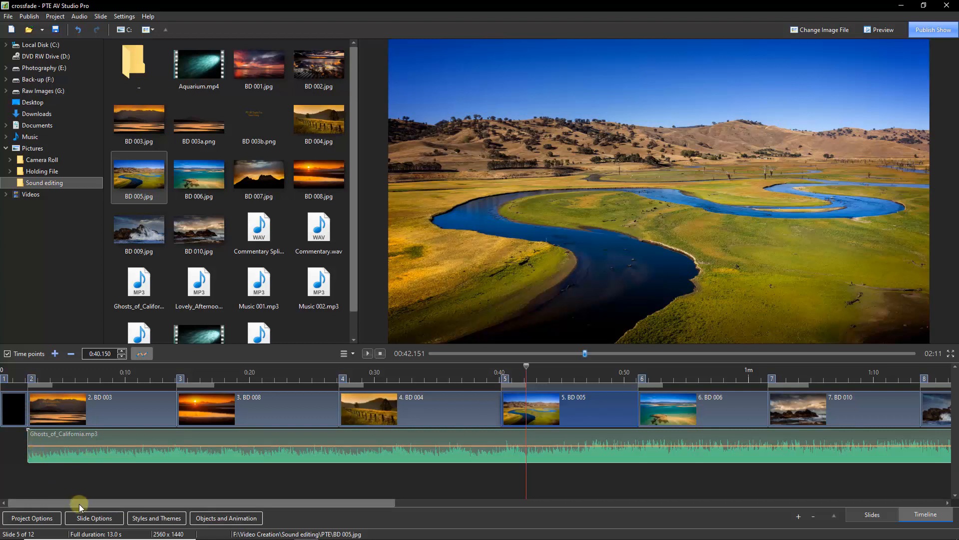
# - In the crossfade project, split Ghosts_of_California.mp3 at 1:12.045 and move the second part to start at 1:13.487
pyautogui.moveTo(70, 503); pyautogui.dragTo(646, 528)
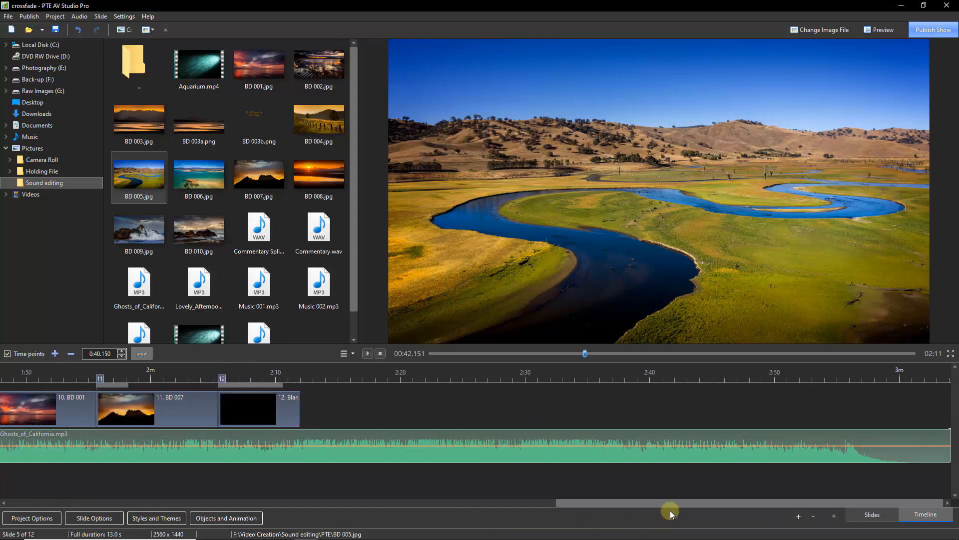
pyautogui.moveTo(680, 500); pyautogui.dragTo(330, 496)
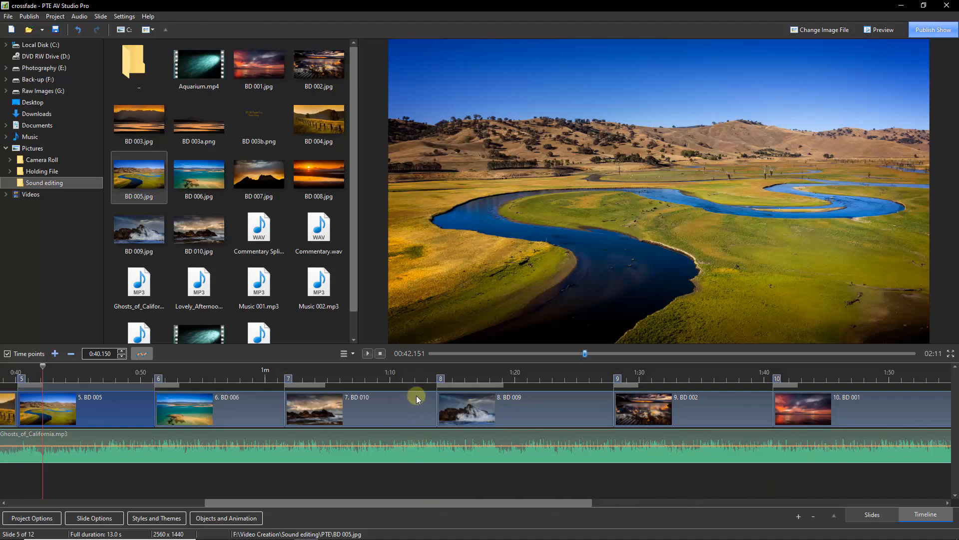
pyautogui.click(415, 372)
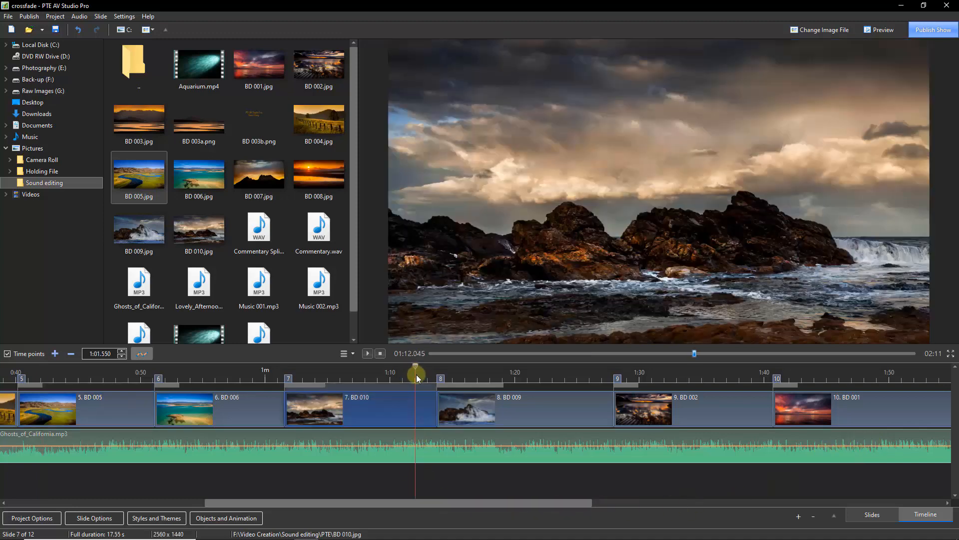
pyautogui.rightClick(420, 452)
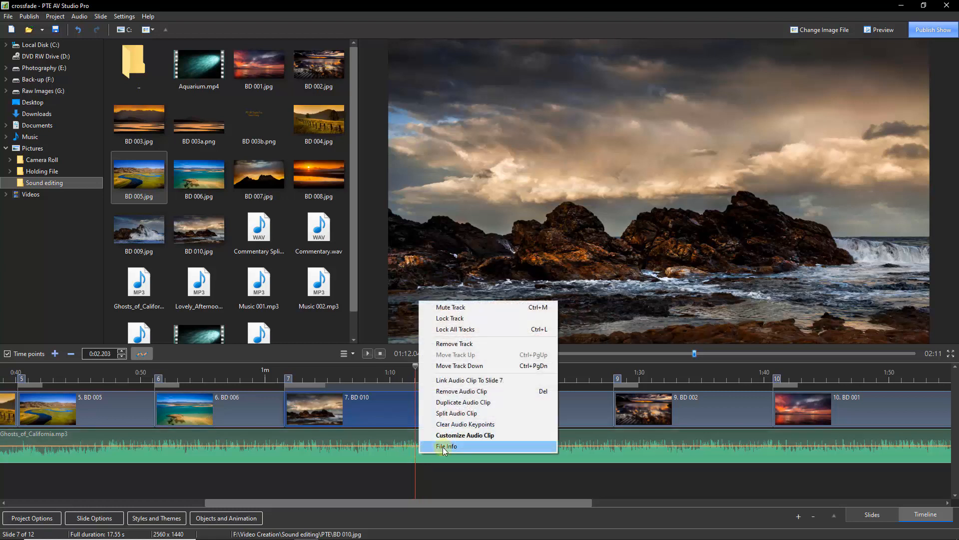
pyautogui.click(453, 414)
pyautogui.moveTo(445, 454); pyautogui.dragTo(463, 454)
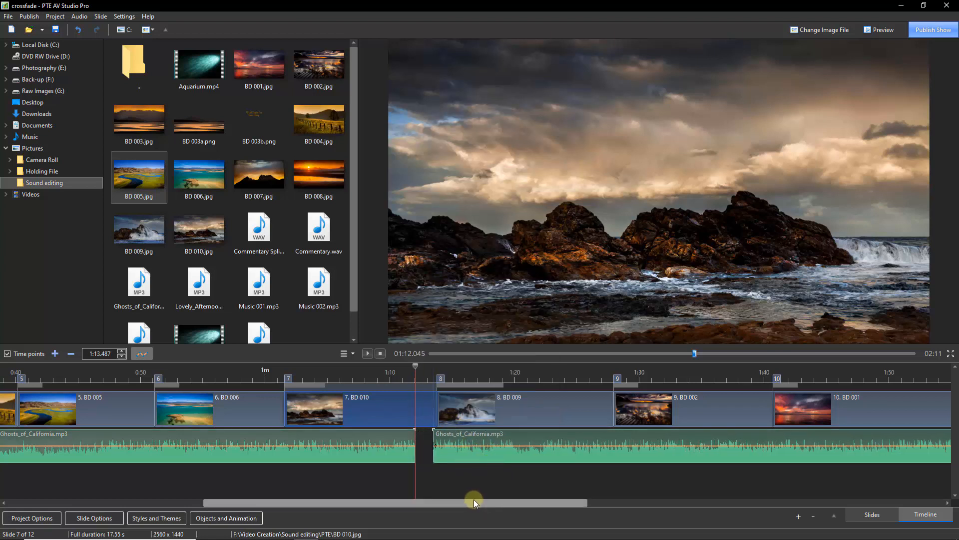
# - Trim the beginning of the second Ghosts_of_California.mp3 part and move it to start at 1:21.897, with its ending near the end of the show
pyautogui.moveTo(473, 500); pyautogui.dragTo(473, 499)
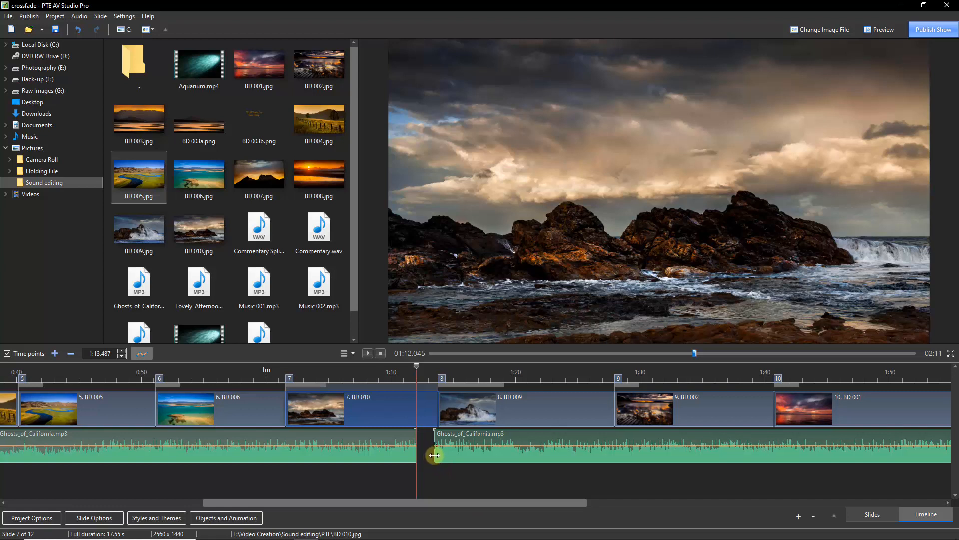
pyautogui.moveTo(434, 459); pyautogui.dragTo(800, 455)
pyautogui.moveTo(560, 500); pyautogui.dragTo(792, 499)
pyautogui.moveTo(783, 455); pyautogui.dragTo(646, 452)
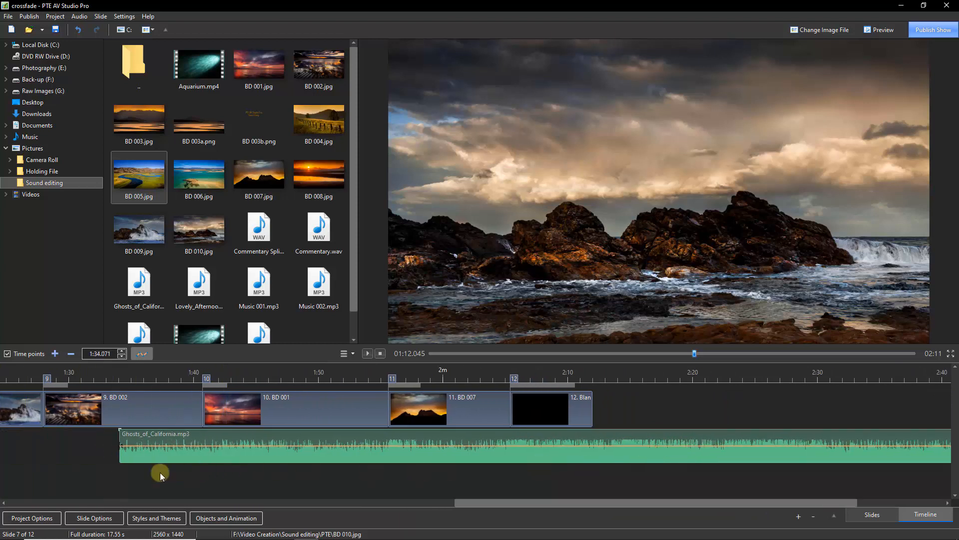
pyautogui.moveTo(122, 455); pyautogui.dragTo(498, 453)
pyautogui.moveTo(630, 458); pyautogui.dragTo(125, 437)
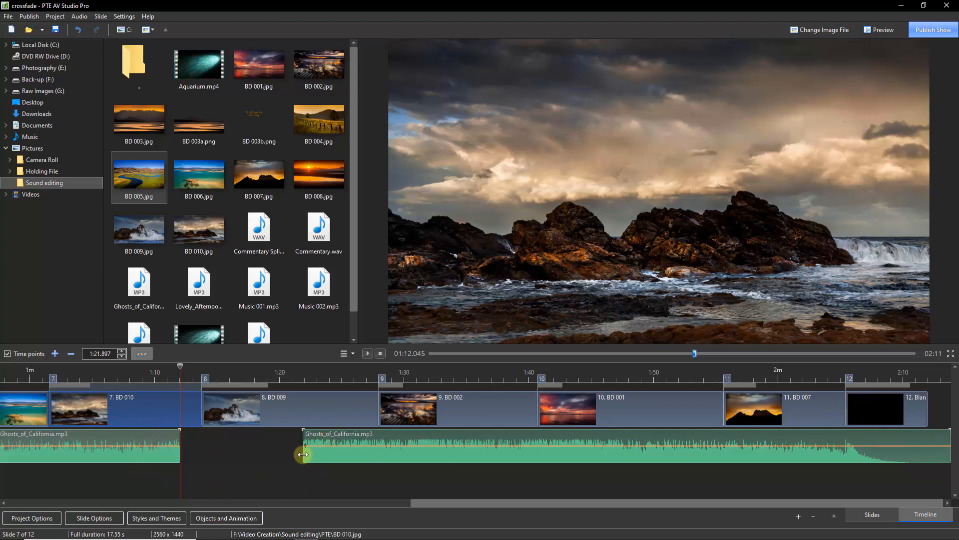
# - Extend the second Ghosts_of_California.mp3 part back over the first to crossfade them, and move the start of the overlap to about 1:05.7
pyautogui.moveTo(303, 454); pyautogui.dragTo(156, 453)
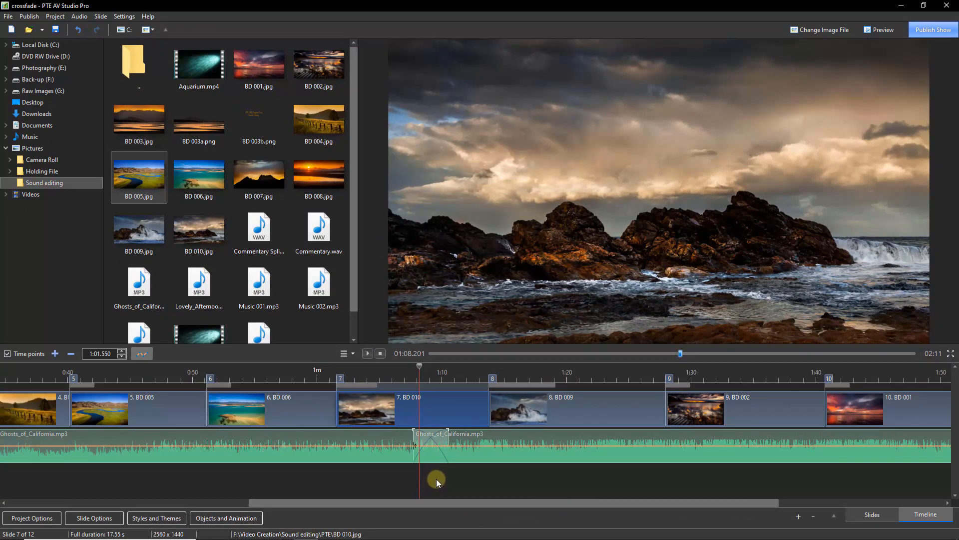
pyautogui.click(398, 372)
pyautogui.moveTo(414, 453); pyautogui.dragTo(389, 457)
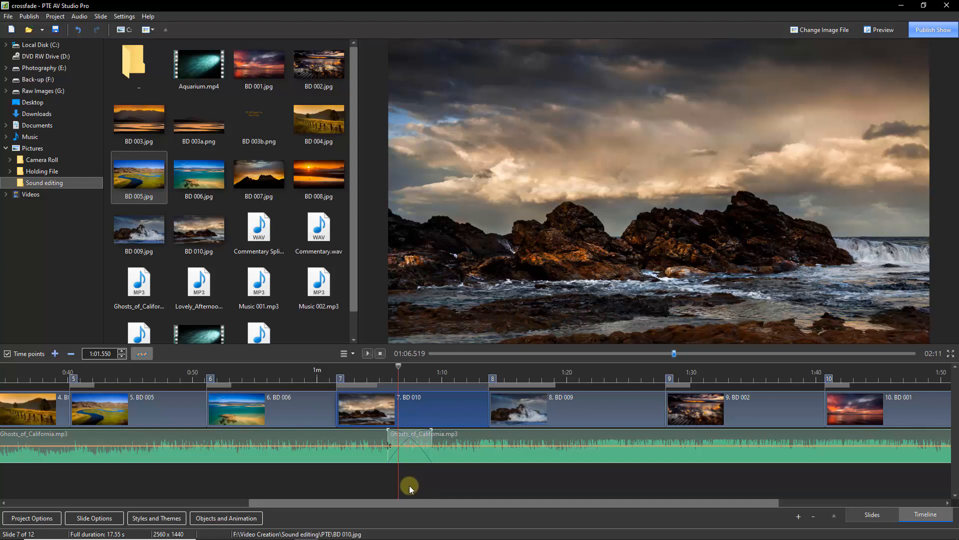
pyautogui.scroll(6, 409, 485)
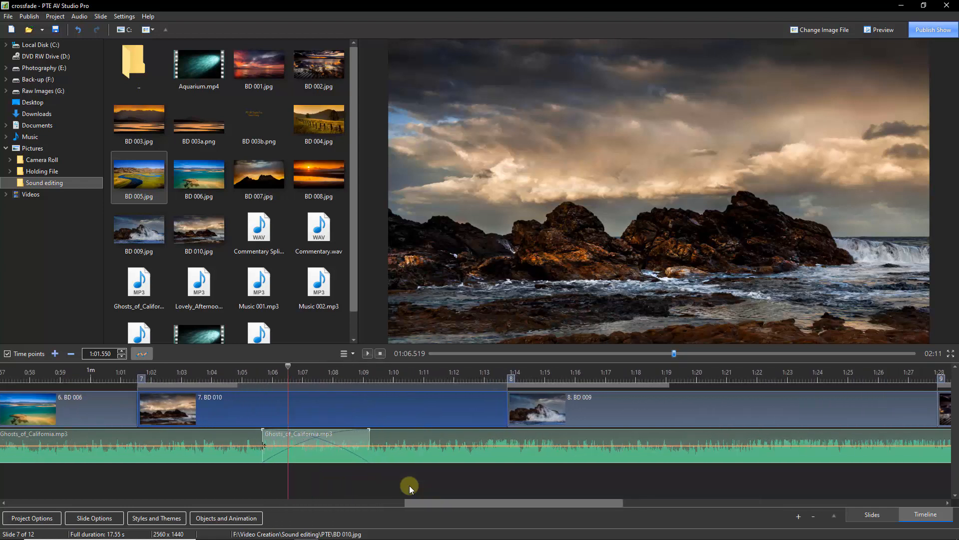
pyautogui.scroll(3, 409, 485)
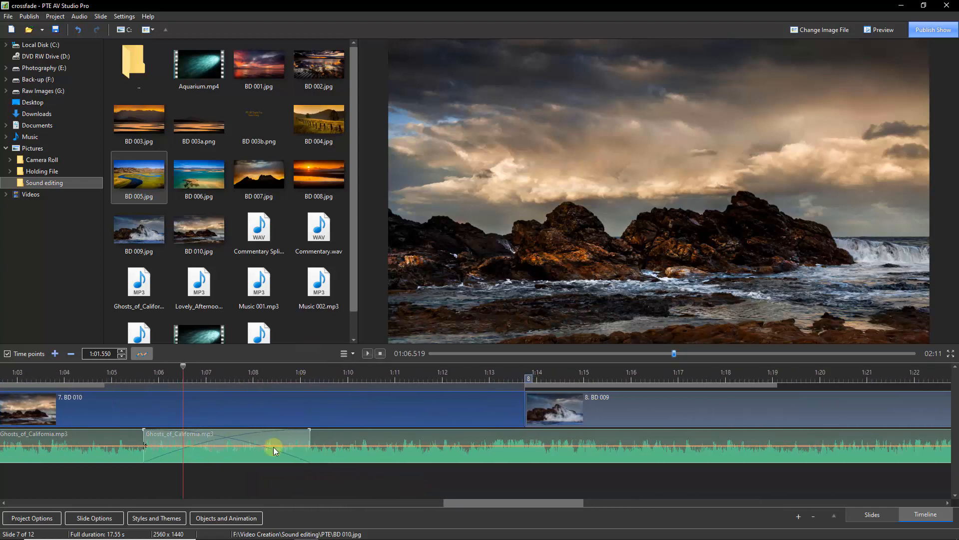